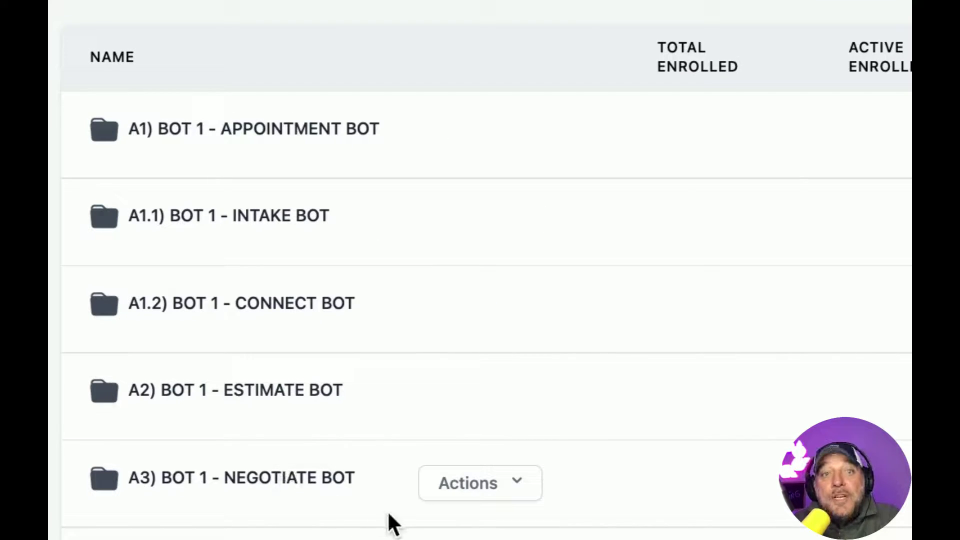
scroll(295, 460, down, 10)
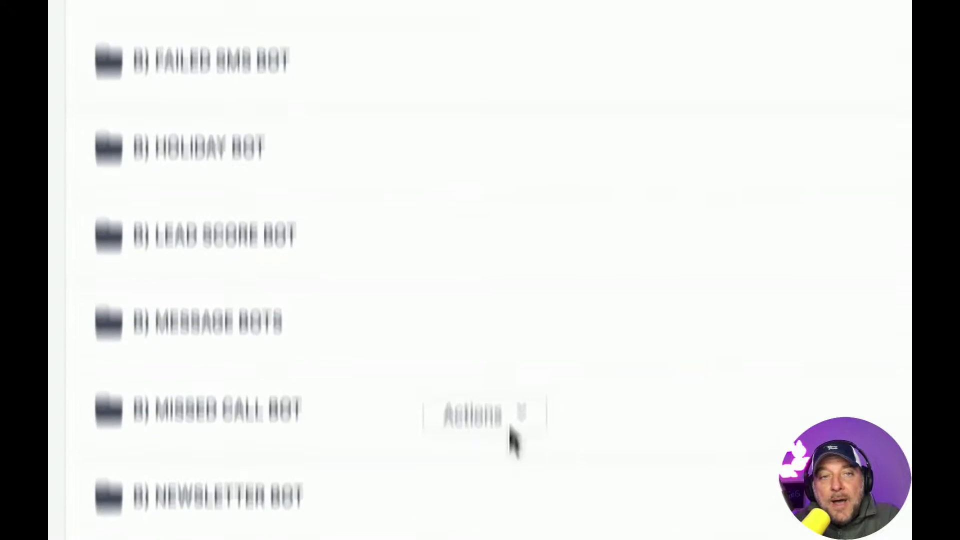
scroll(257, 150, up, 5)
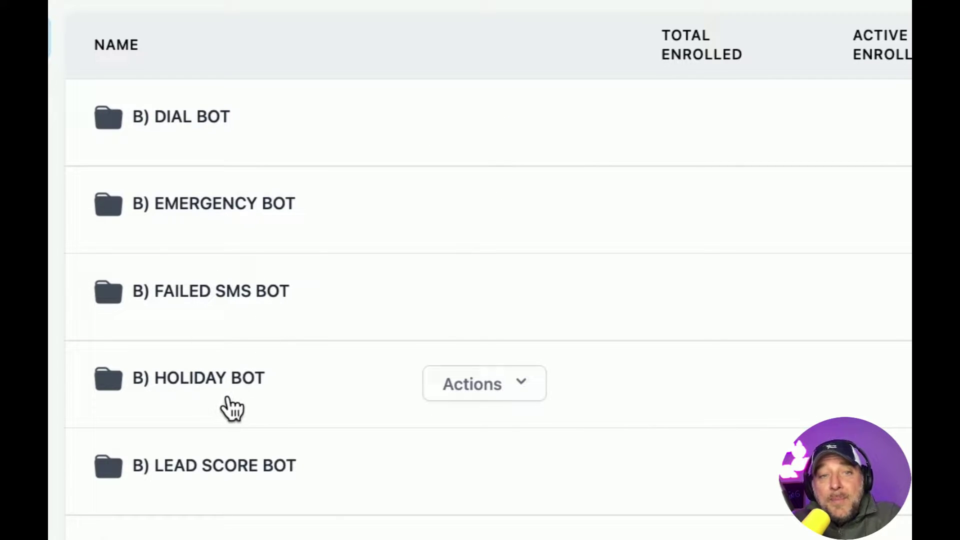
scroll(265, 370, down, 3)
scroll(264, 370, down, 5)
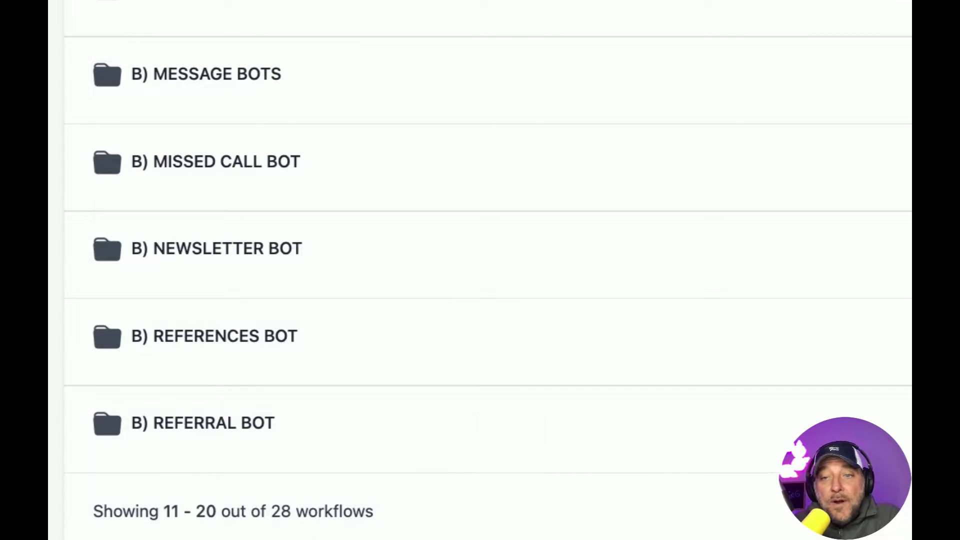
click(725, 511)
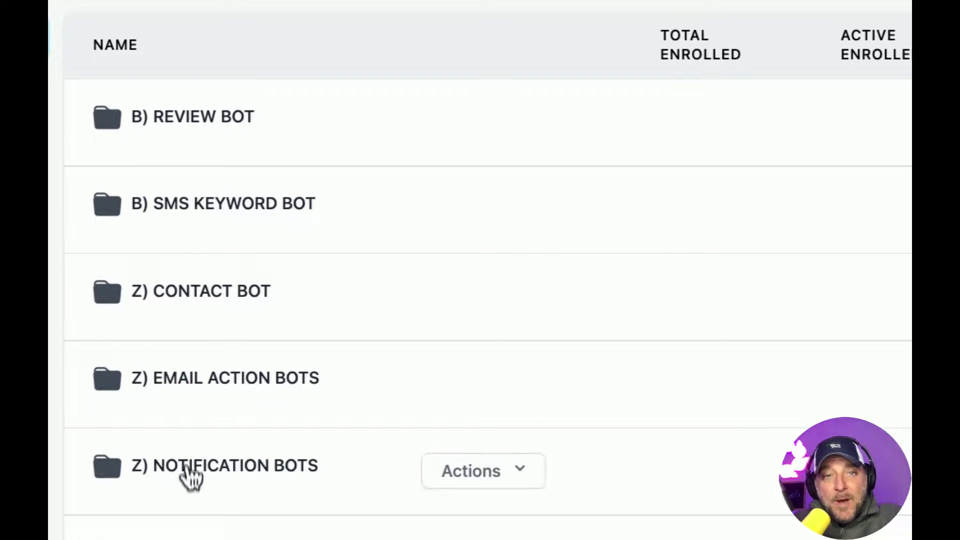
scroll(143, 403, down, 3)
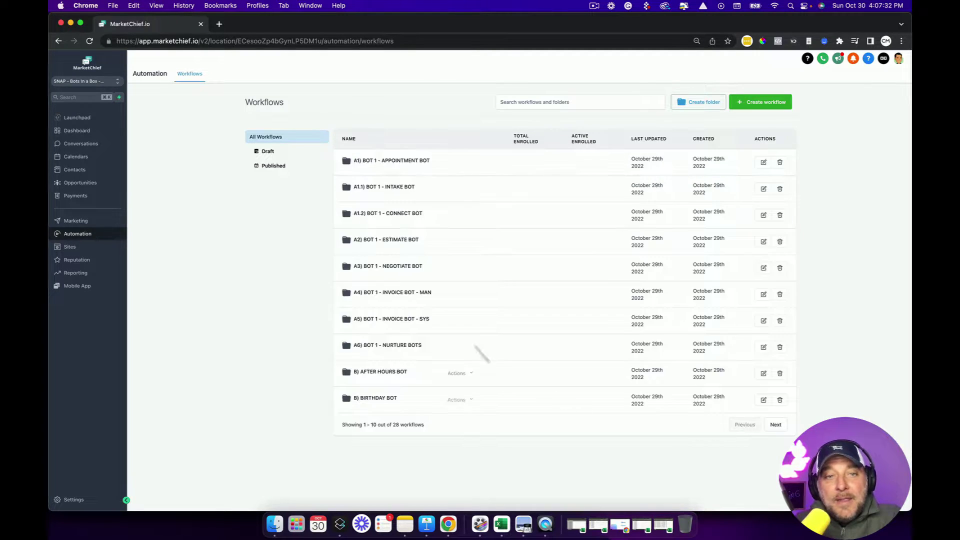
click(90, 84)
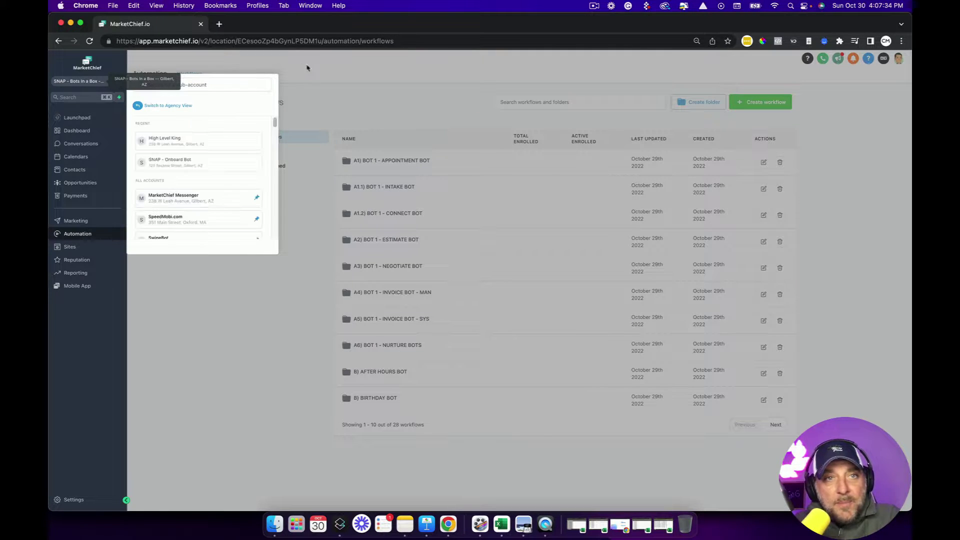
click(393, 205)
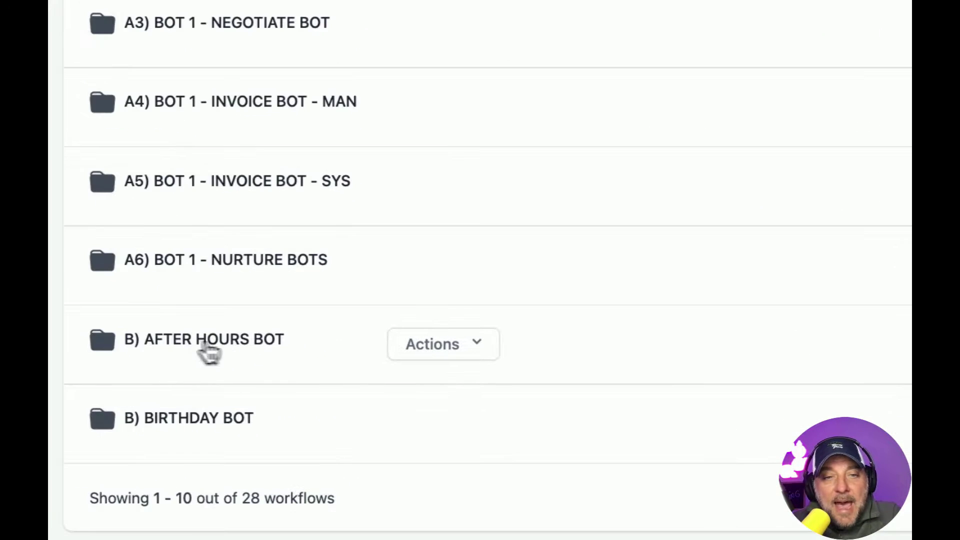
Look inside the B) AFTER HOURS BOT folder, then go back to the full workflow folder list.
click(205, 350)
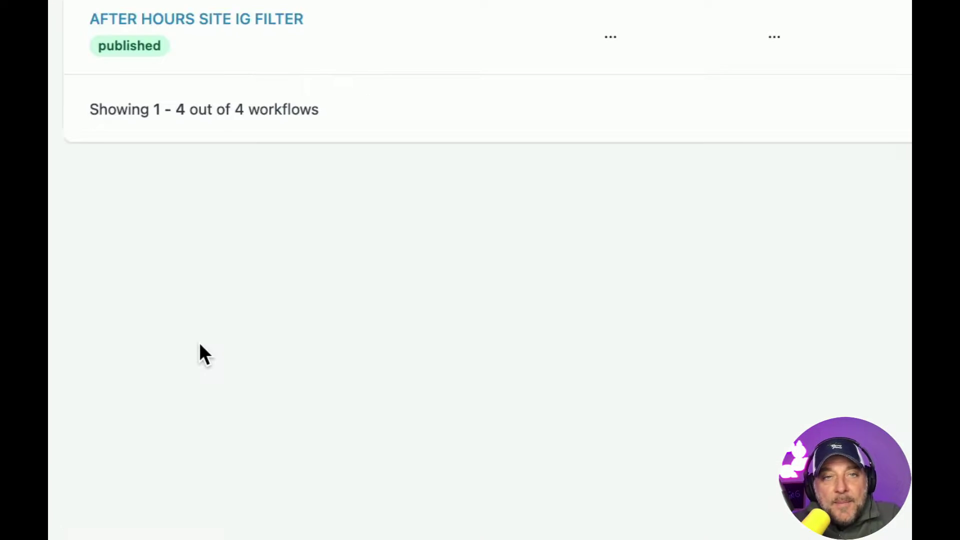
scroll(300, 88, up, 5)
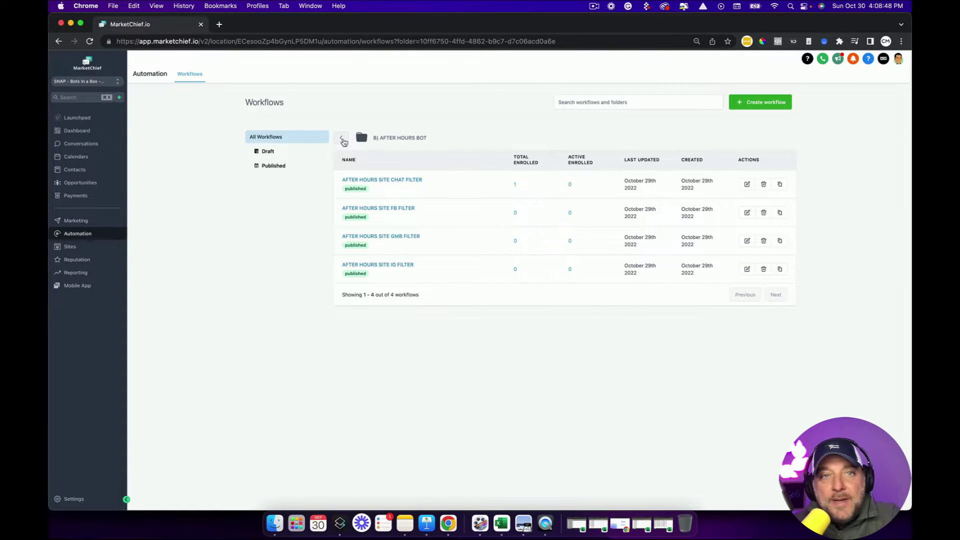
click(342, 140)
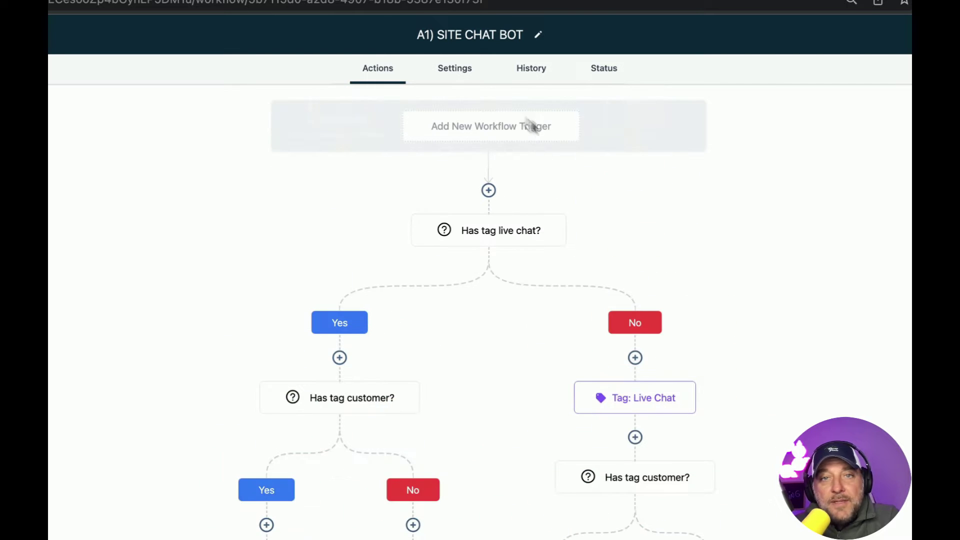
Scroll through the A1) SITE CHAT BOT flowchart, then go back to the B) MESSAGE BOTS workflows.
scroll(489, 285, down, 5)
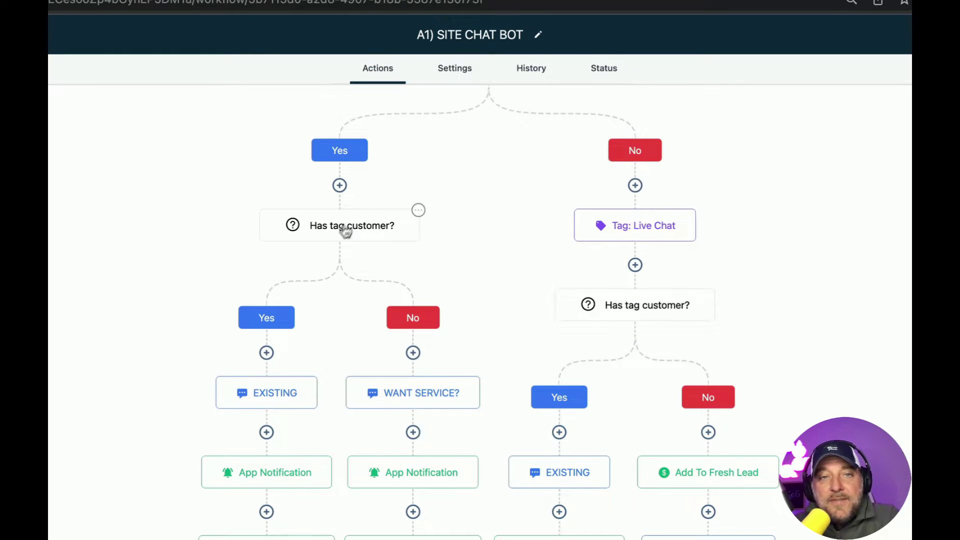
scroll(349, 280, down, 2)
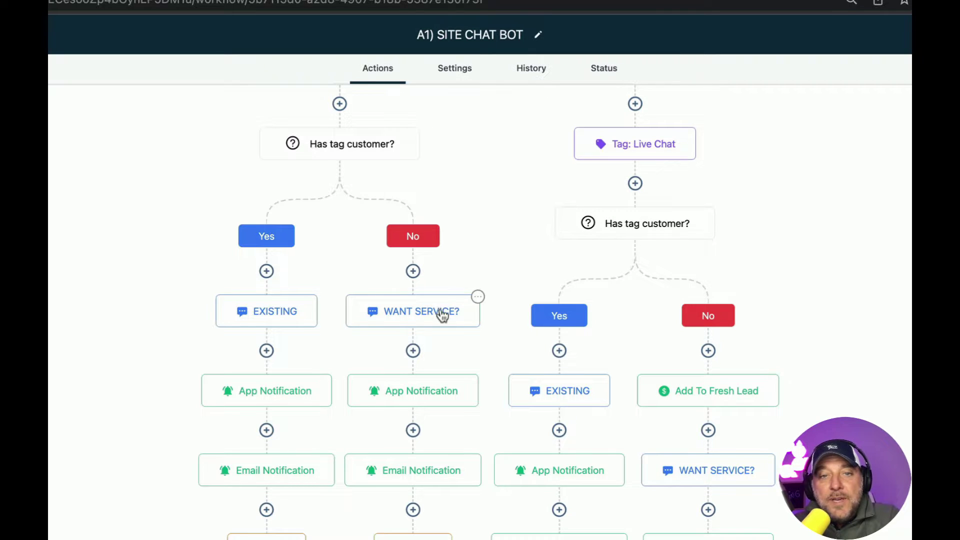
scroll(442, 316, down, 1)
scroll(439, 334, up, 5)
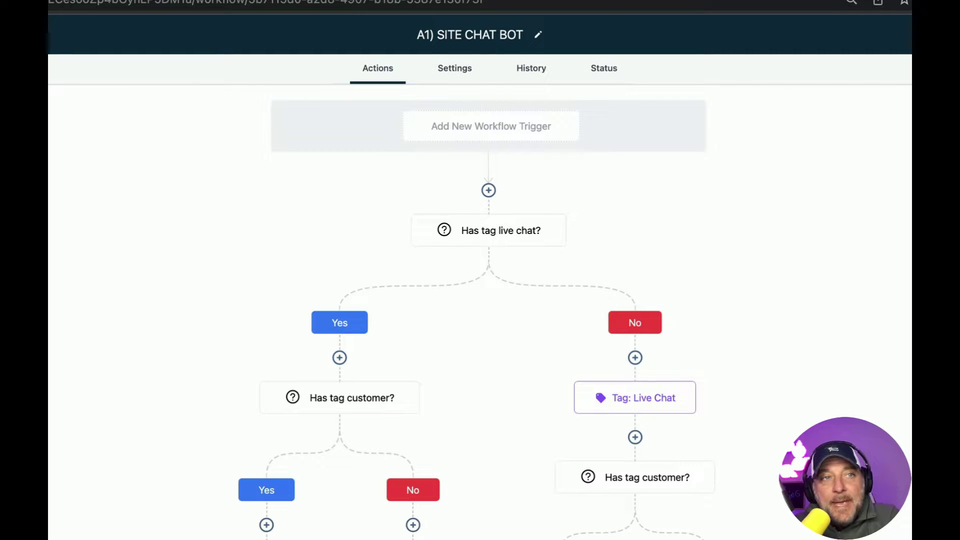
key(alt+Left)
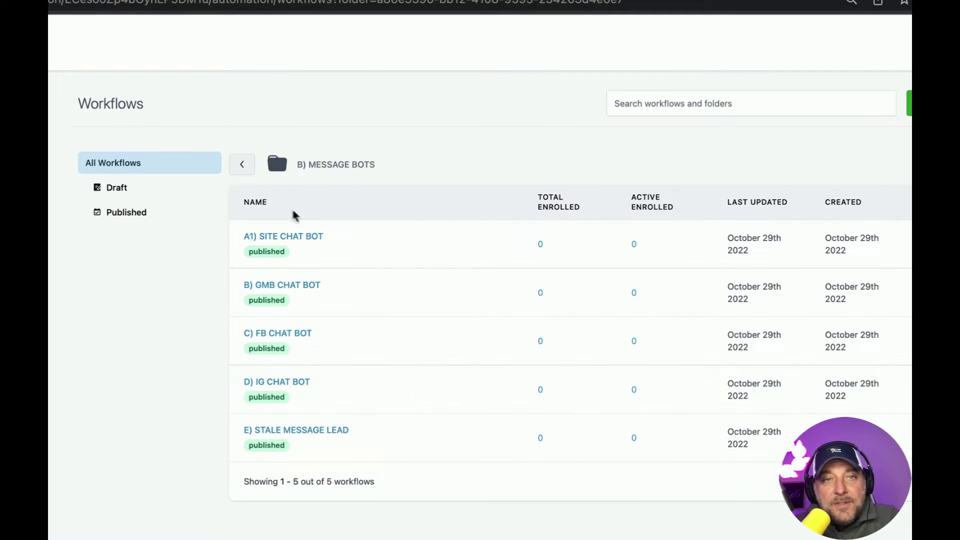
click(242, 165)
click(300, 429)
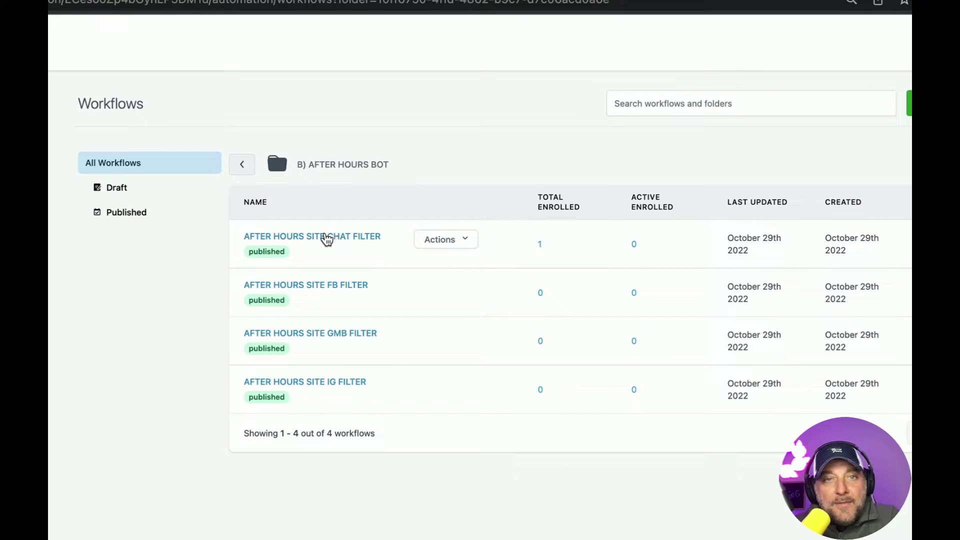
click(326, 237)
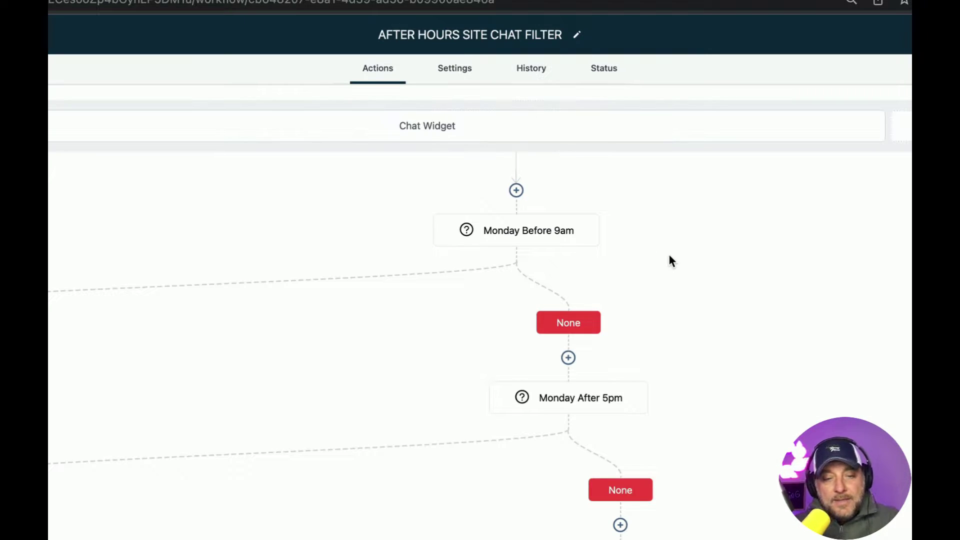
key(super+minus)
key(super+minus)
key(super+minus)
key(super+minus)
key(super+minus)
key(super+minus)
key(super+minus)
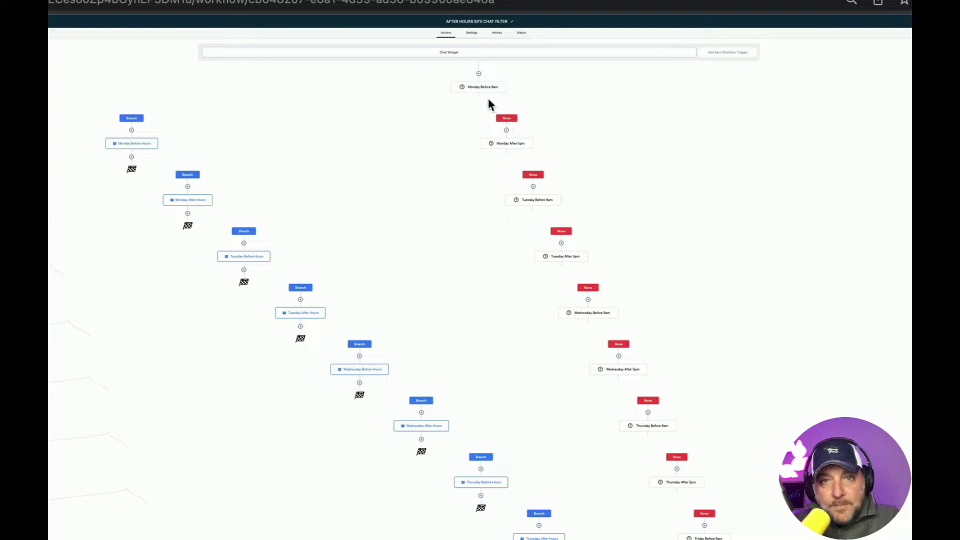
key(super+plus)
key(super+plus)
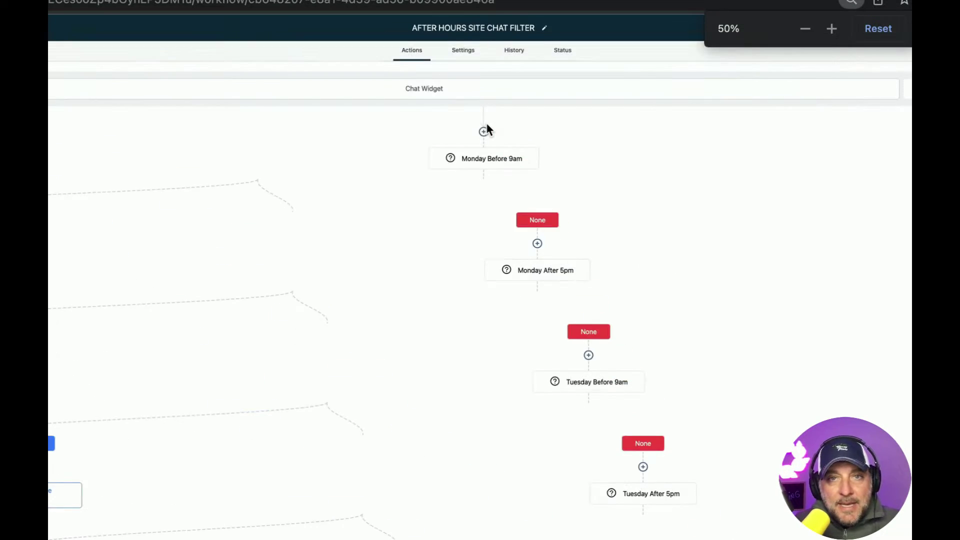
key(super+plus)
key(super+plus)
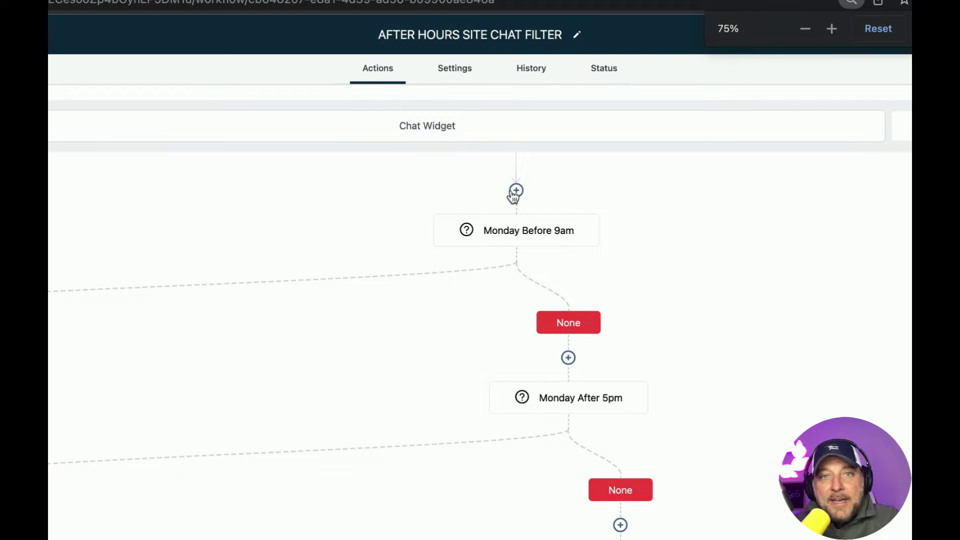
mouse_move(523, 240)
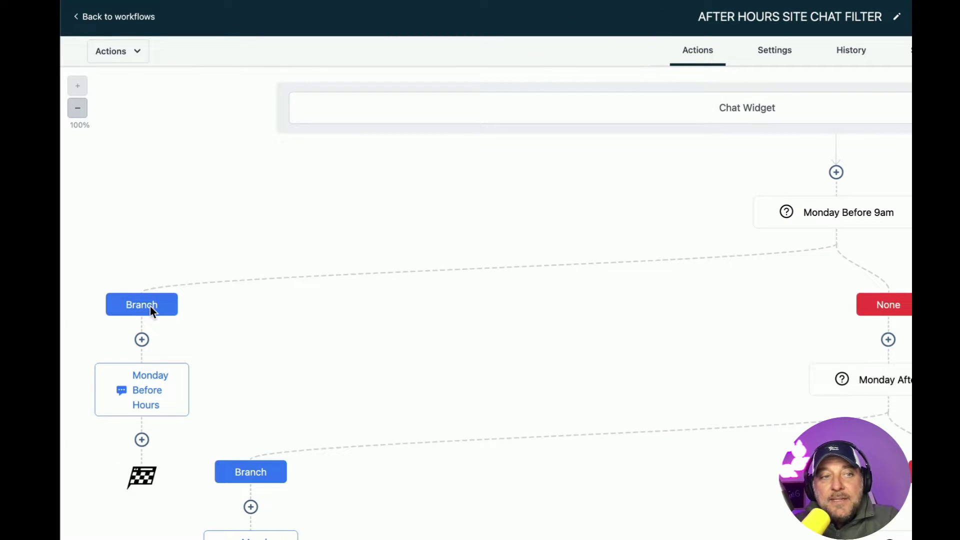
mouse_move(145, 404)
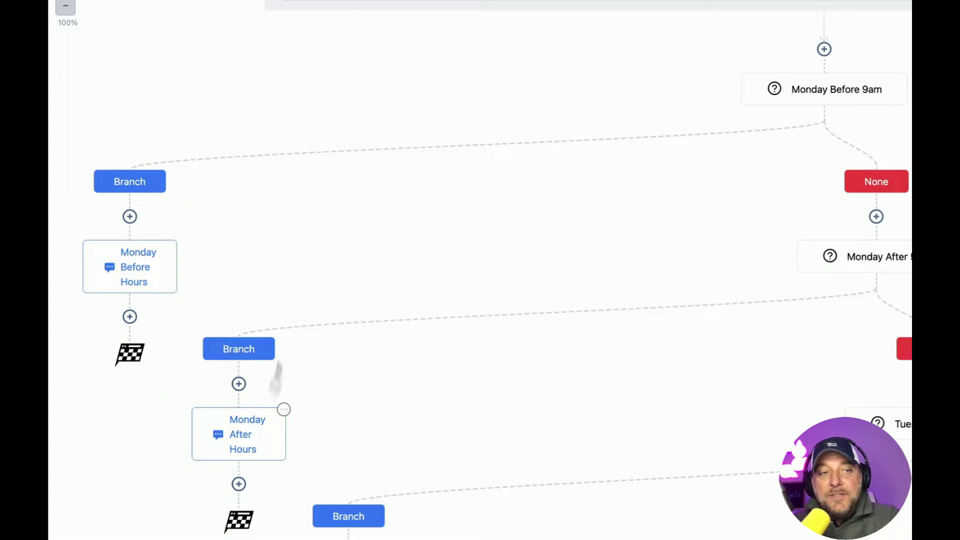
scroll(287, 399, down, 4)
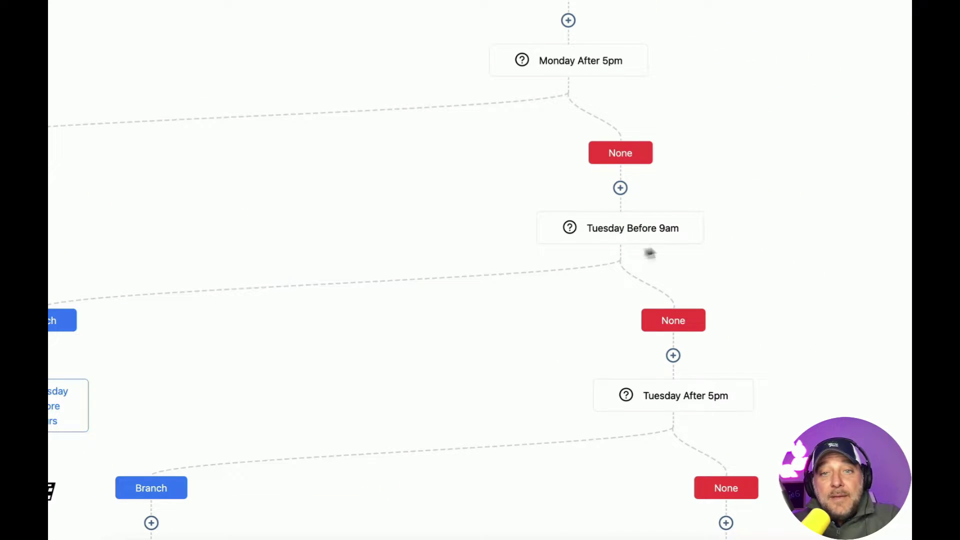
scroll(844, 242, down, 3)
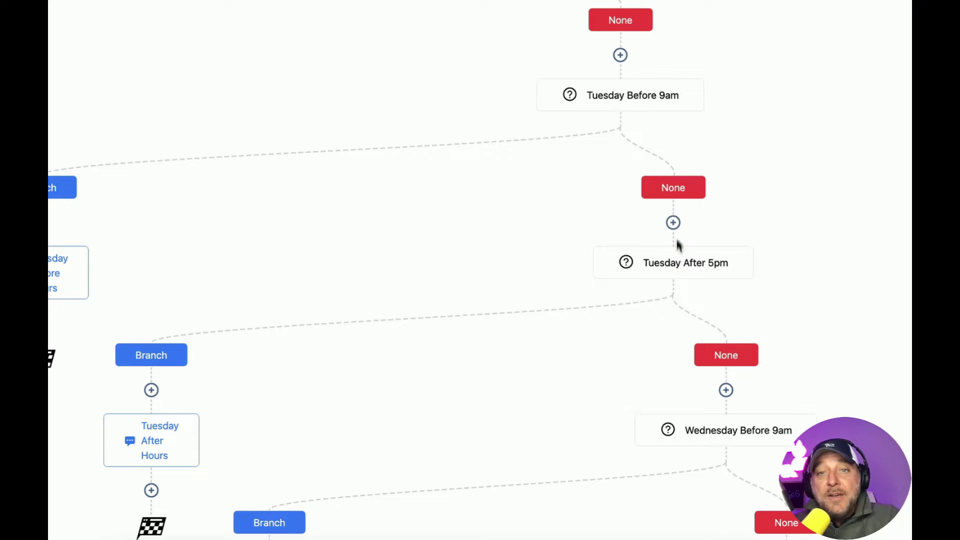
scroll(302, 385, down, 7)
scroll(302, 386, right, 6)
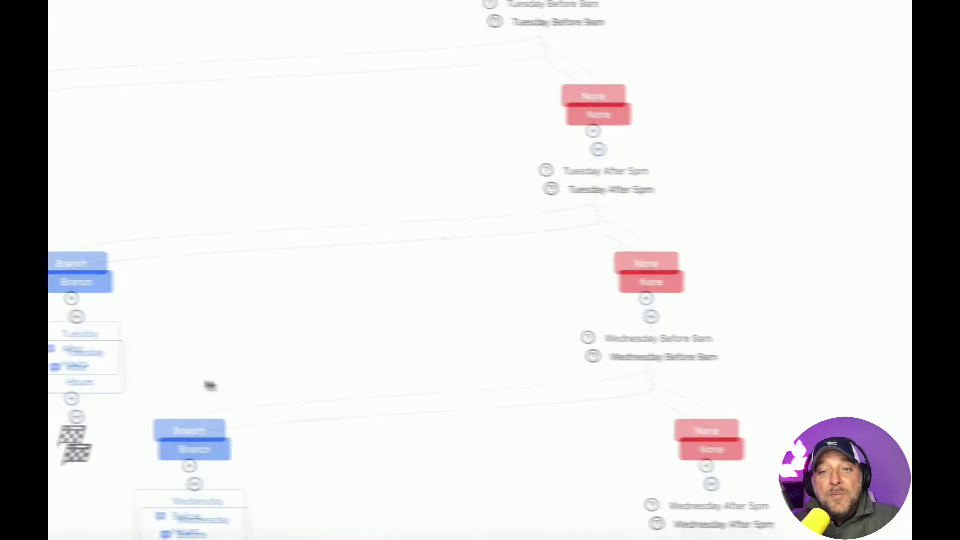
scroll(514, 276, down, 4)
scroll(583, 167, down, 4)
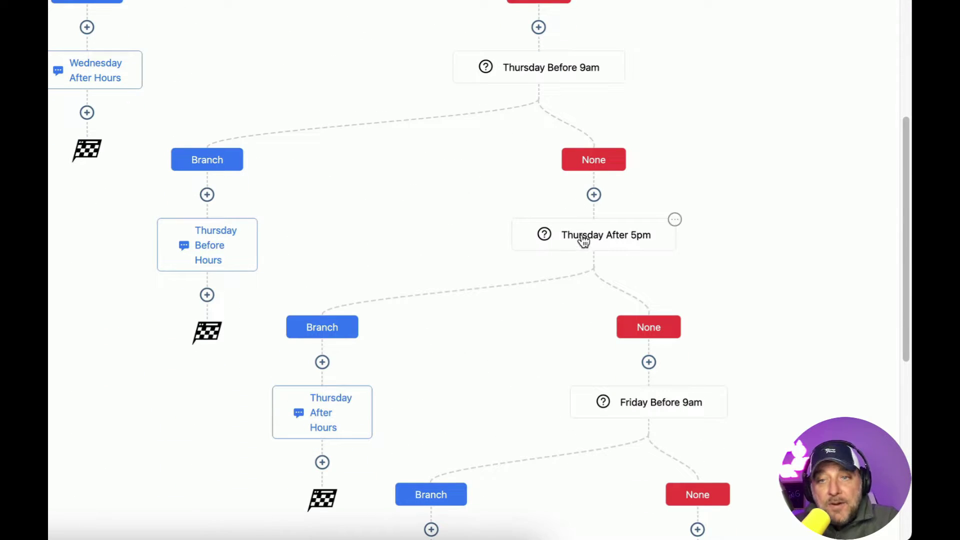
scroll(583, 241, down, 5)
scroll(692, 196, down, 3)
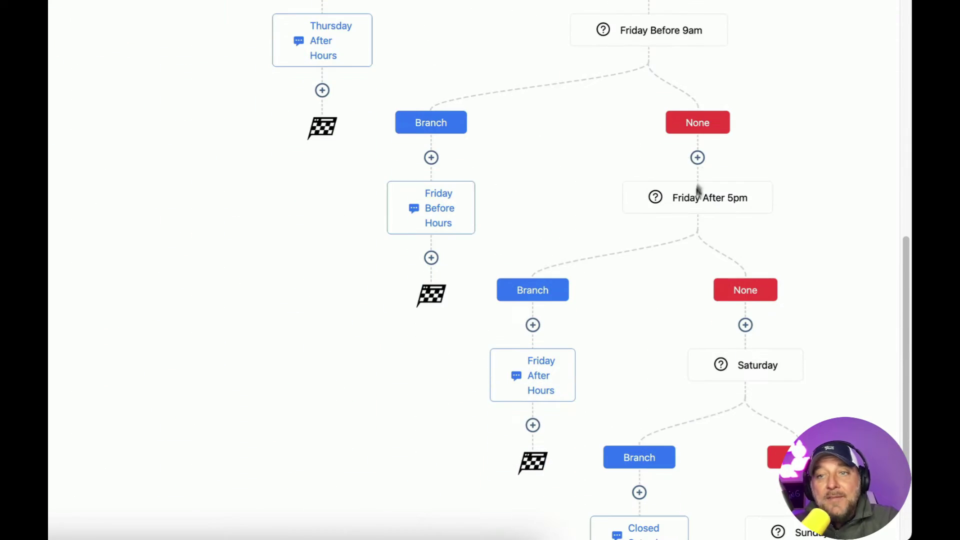
scroll(695, 198, down, 5)
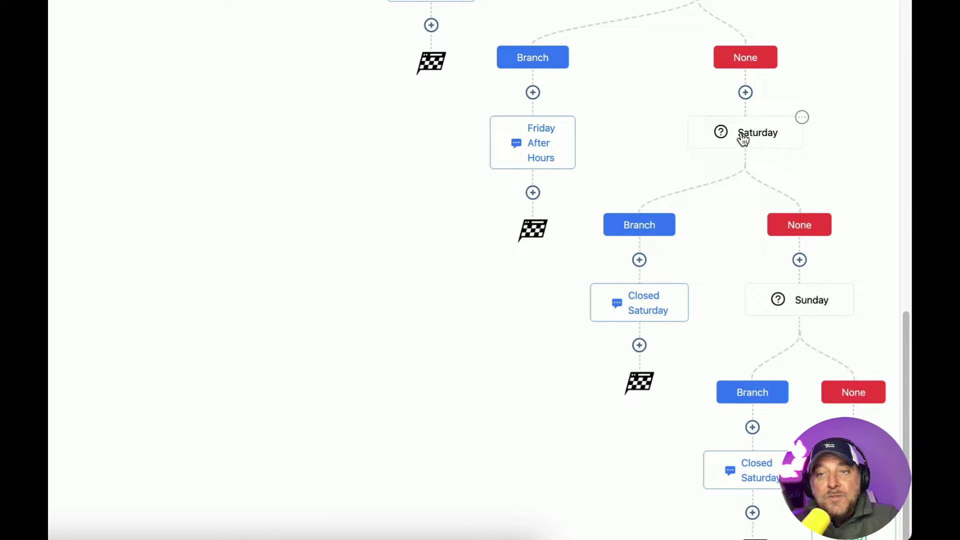
mouse_move(763, 147)
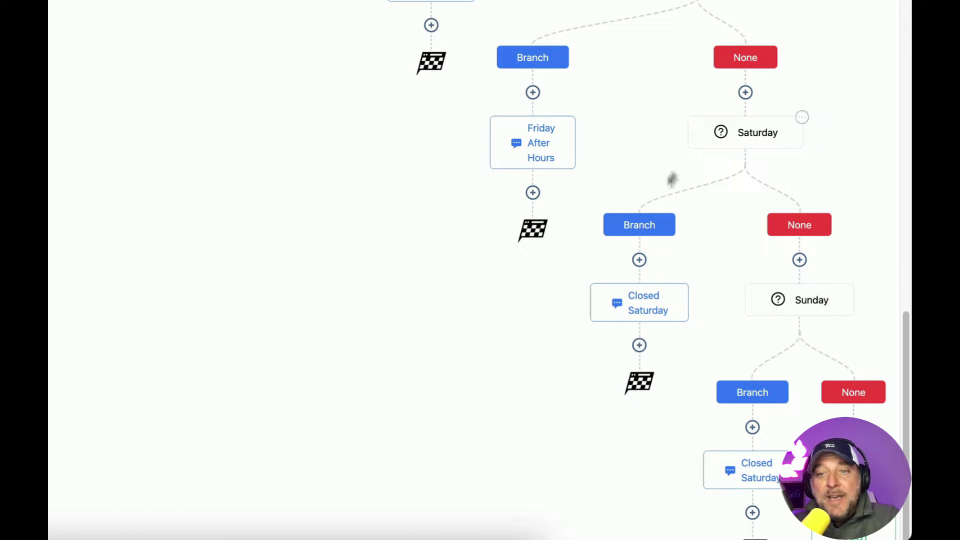
mouse_move(635, 314)
scroll(700, 190, down, 3)
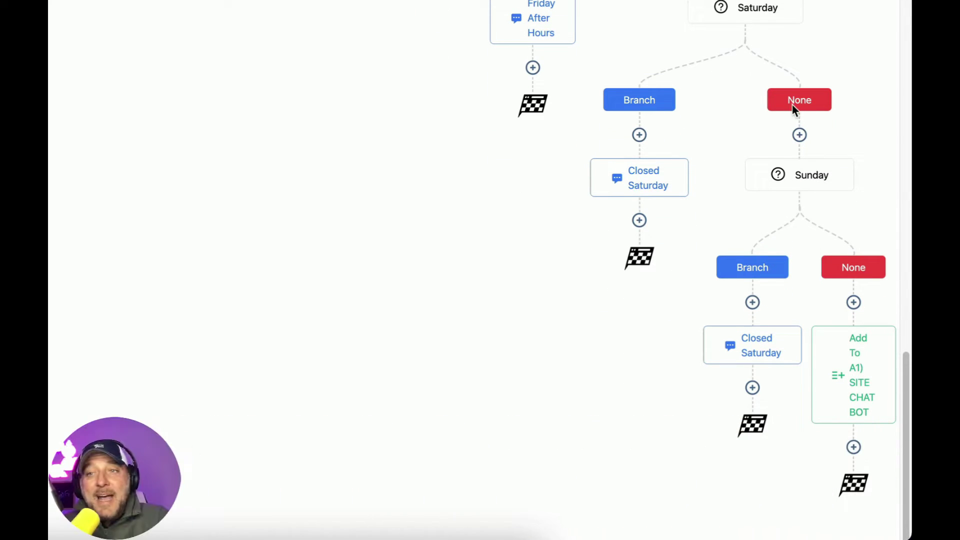
mouse_move(809, 180)
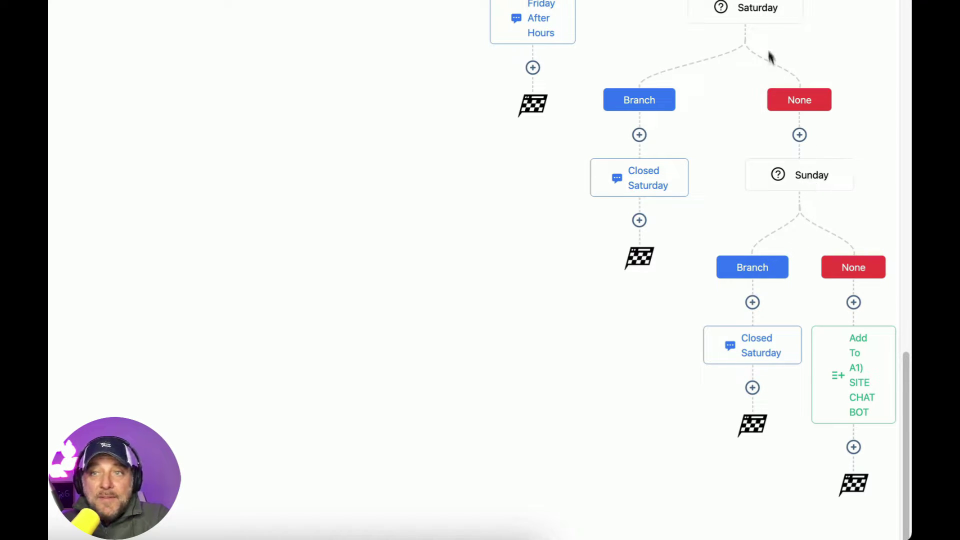
Check the Saturday condition's rule without changes, then scroll back up toward the Monday Before 9am branch.
click(753, 18)
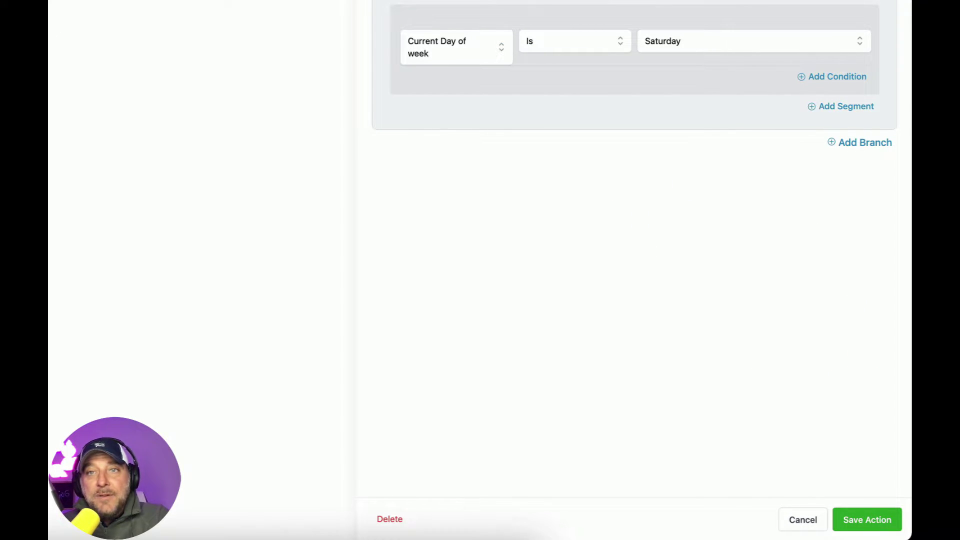
key(Escape)
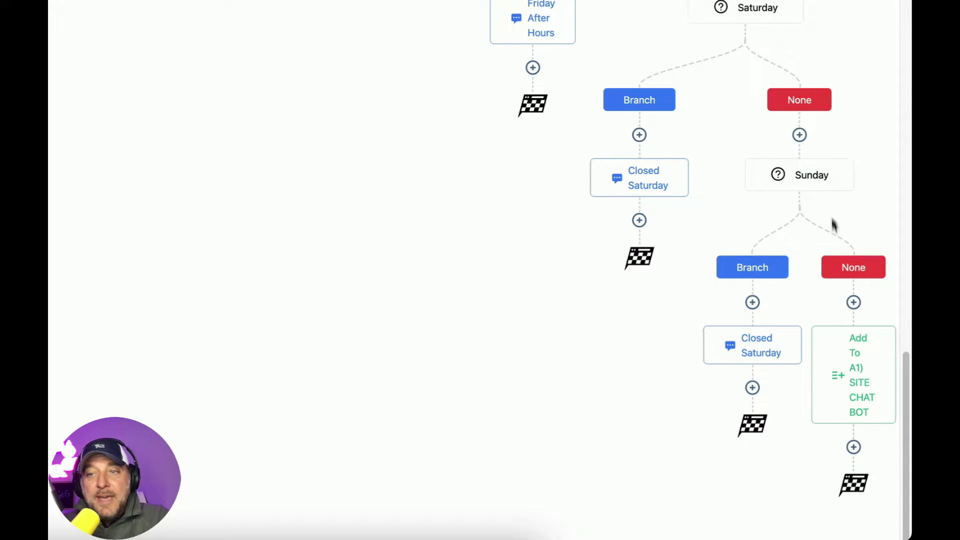
mouse_move(865, 386)
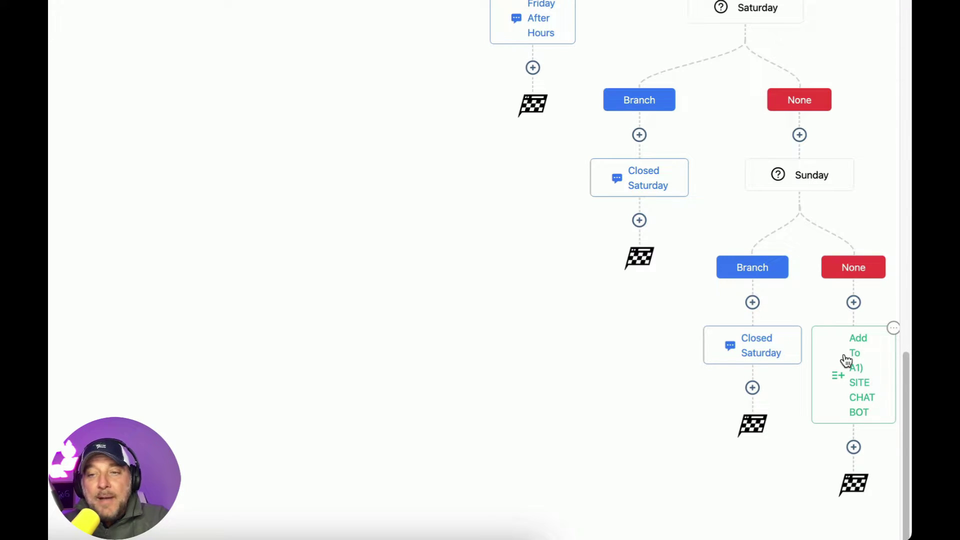
scroll(855, 306, up, 1)
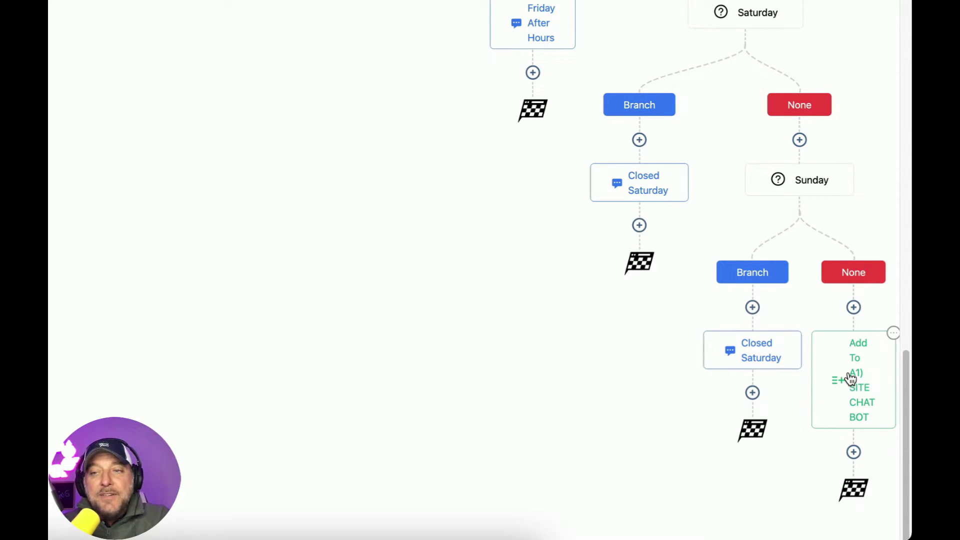
scroll(849, 365, up, 20)
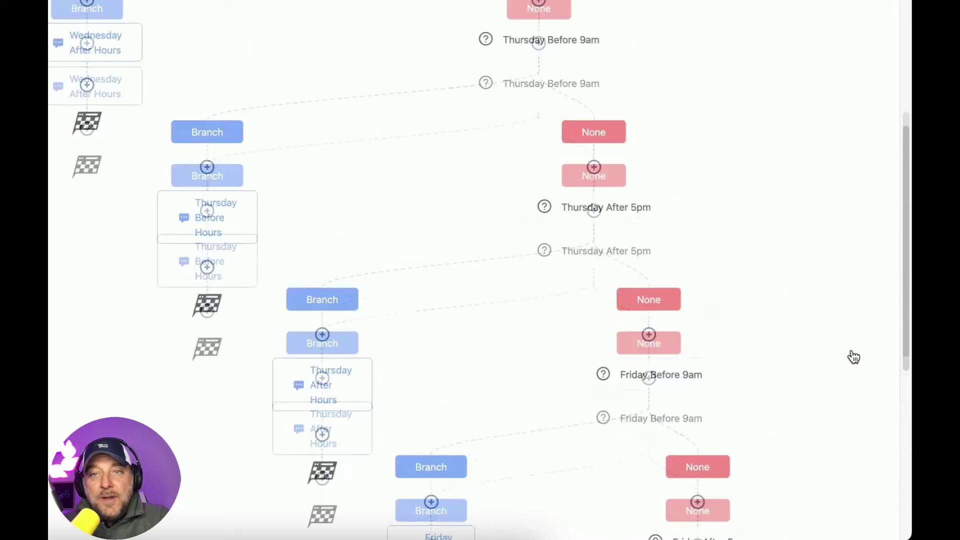
scroll(853, 357, down, 5)
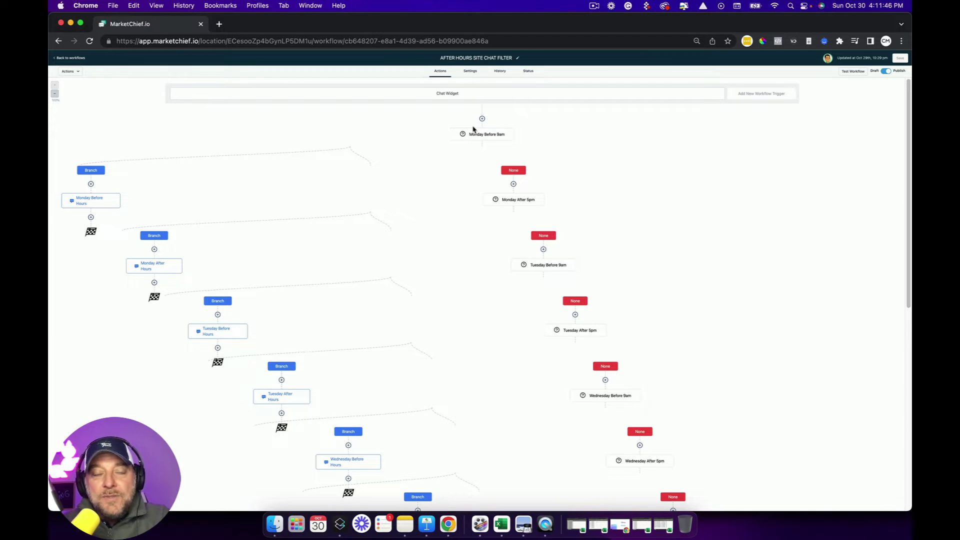
Open the Monday Before Hours SMS and inspect its reply text and trigger_link quote token.
click(88, 203)
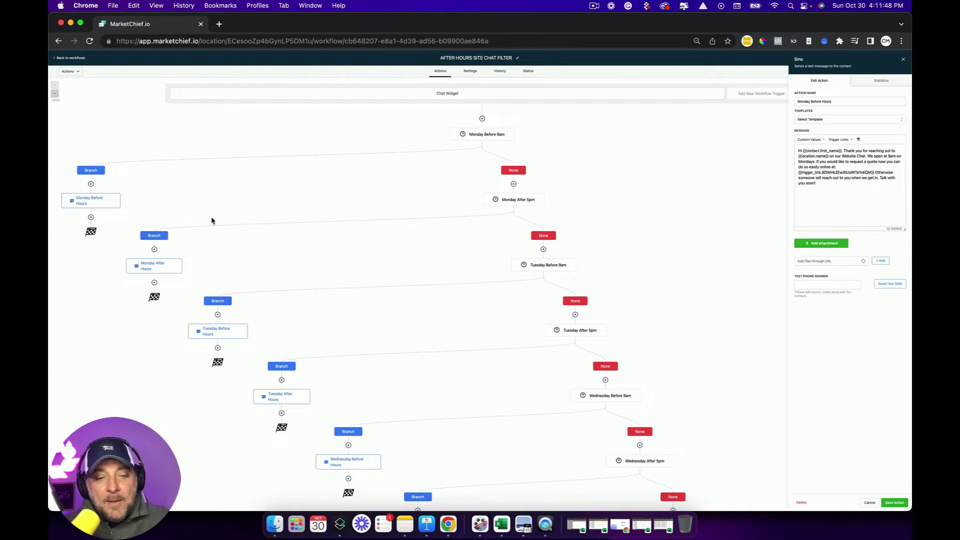
key(super+minus)
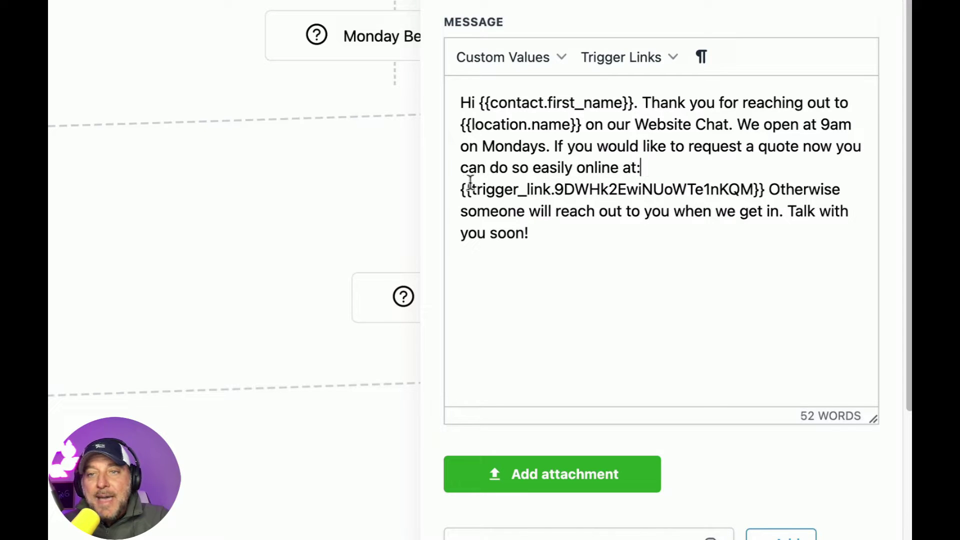
drag(460, 189, 765, 186)
click(766, 189)
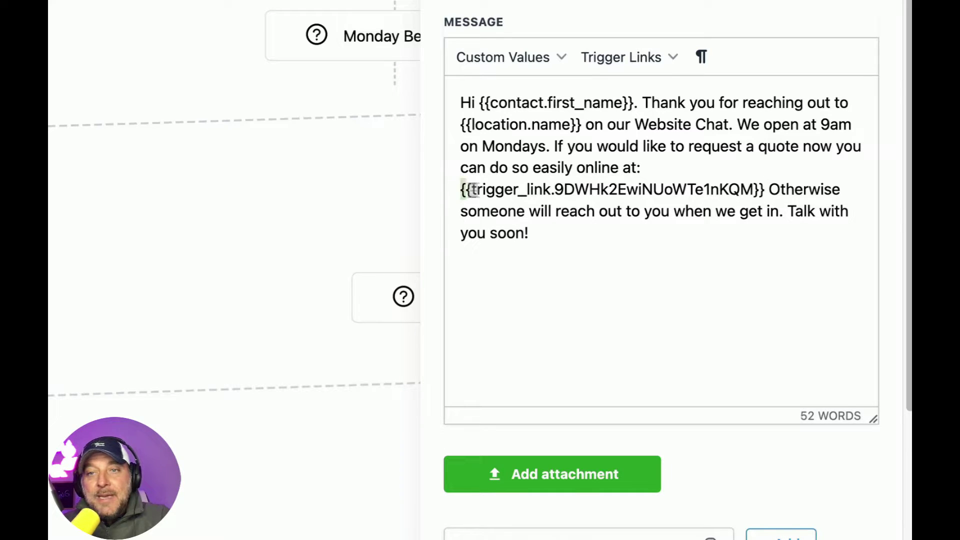
double_click(762, 189)
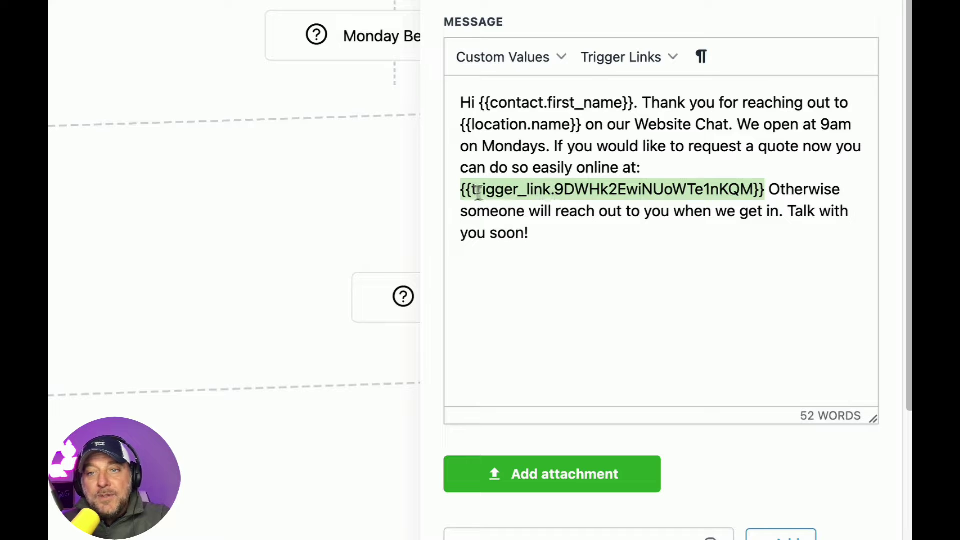
click(462, 191)
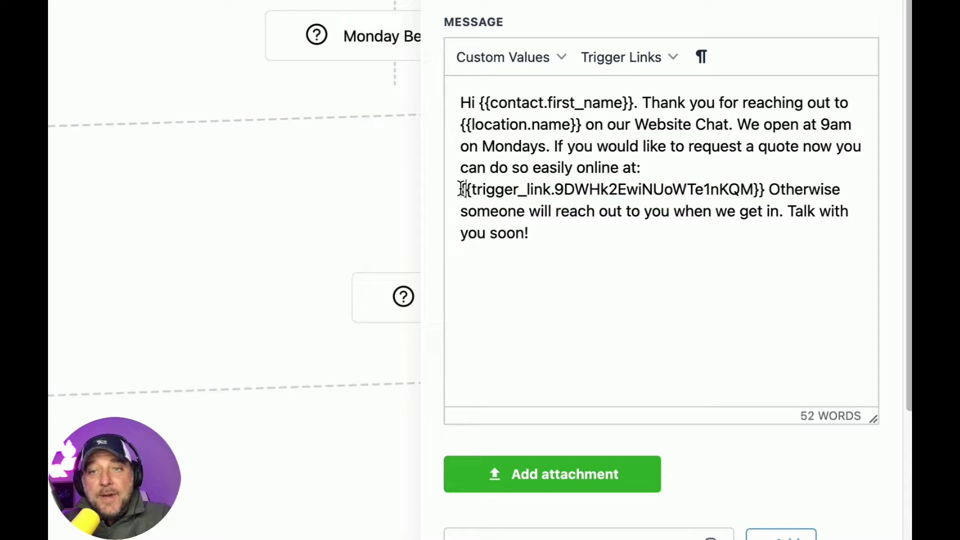
drag(461, 189, 765, 188)
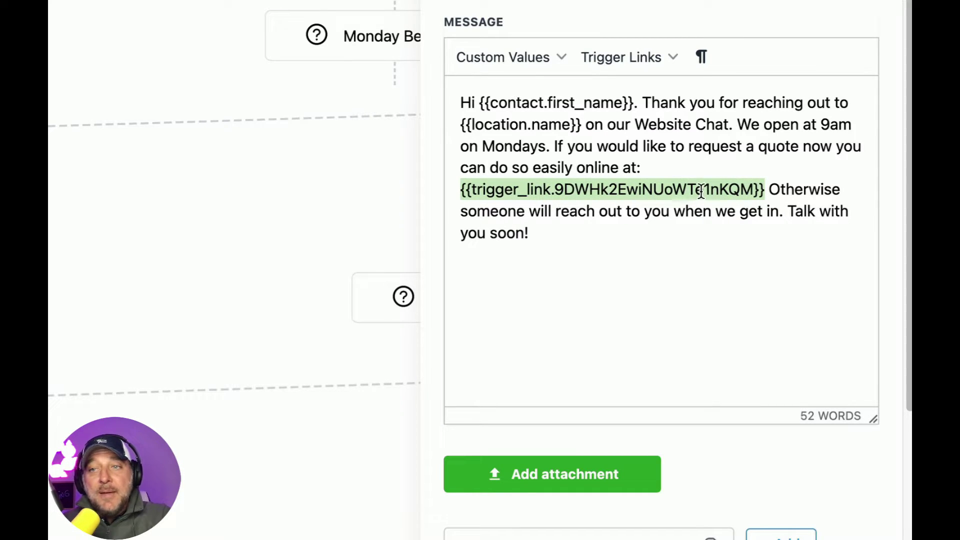
click(576, 170)
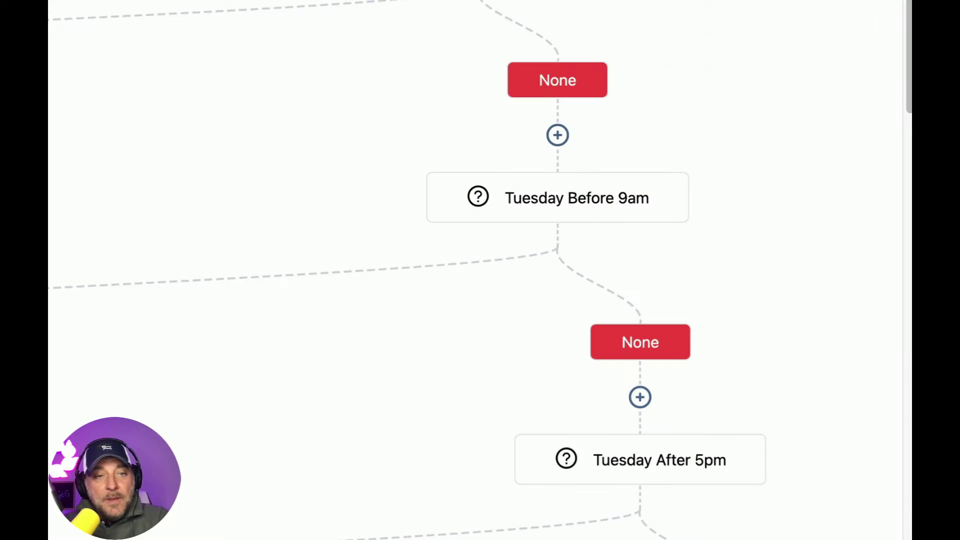
scroll(480, 270, down, 5)
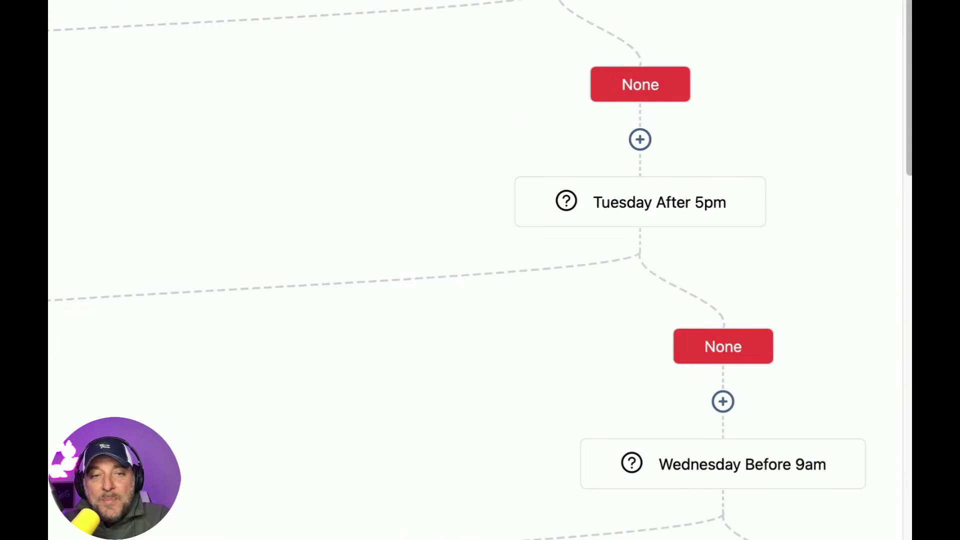
Zoom out to view the entire after-hours workflow tree, then back to a readable size.
scroll(142, 369, down, 10)
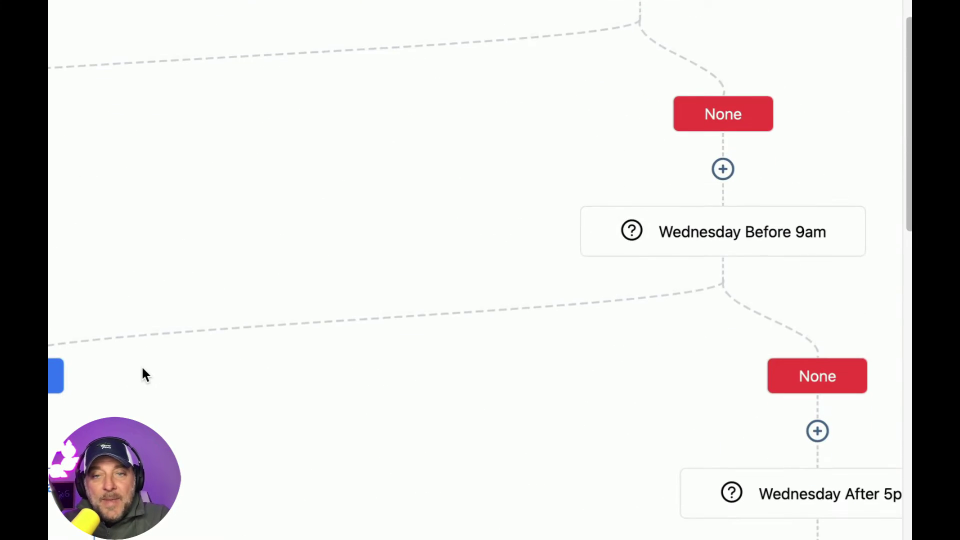
scroll(142, 368, down, 11)
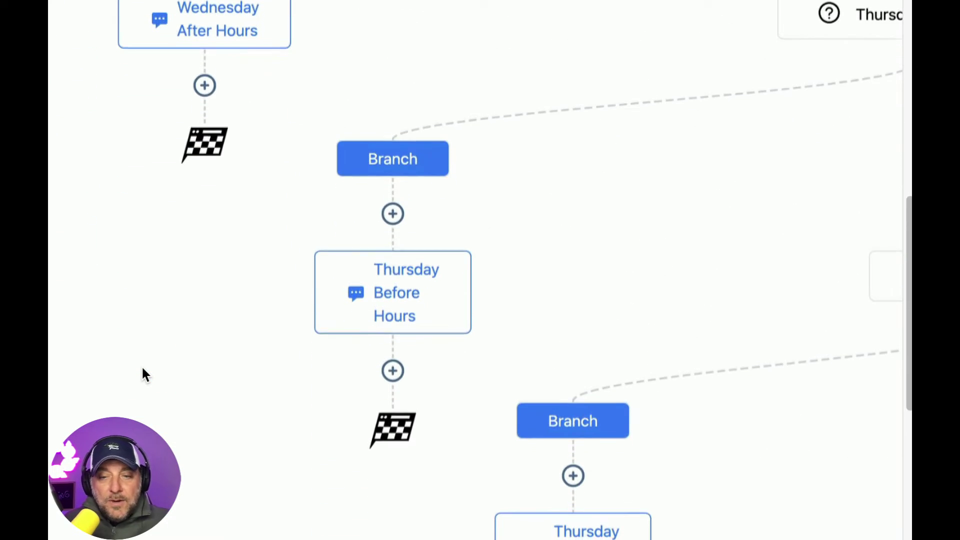
scroll(165, 370, right, 2)
key(super+minus)
key(super+minus)
key(super+minus)
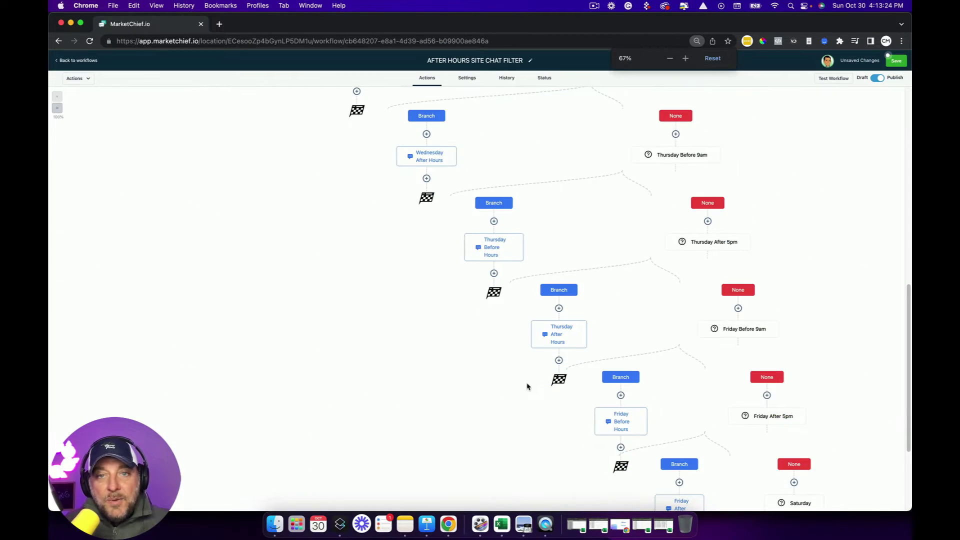
key(super+minus)
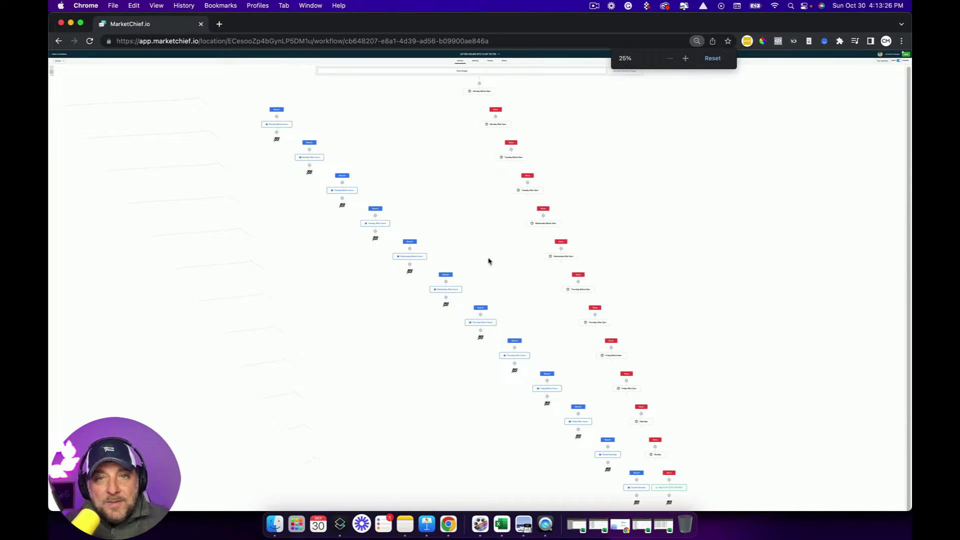
key(super+equal)
key(super+equal)
key(super+equal)
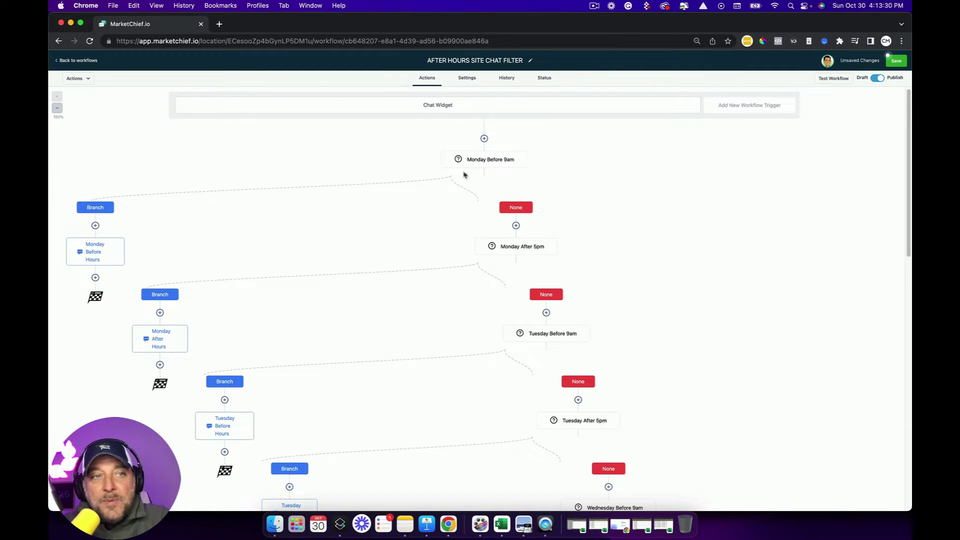
Open and close the Monday Before Hours SMS unchanged, then save the workflow.
click(97, 256)
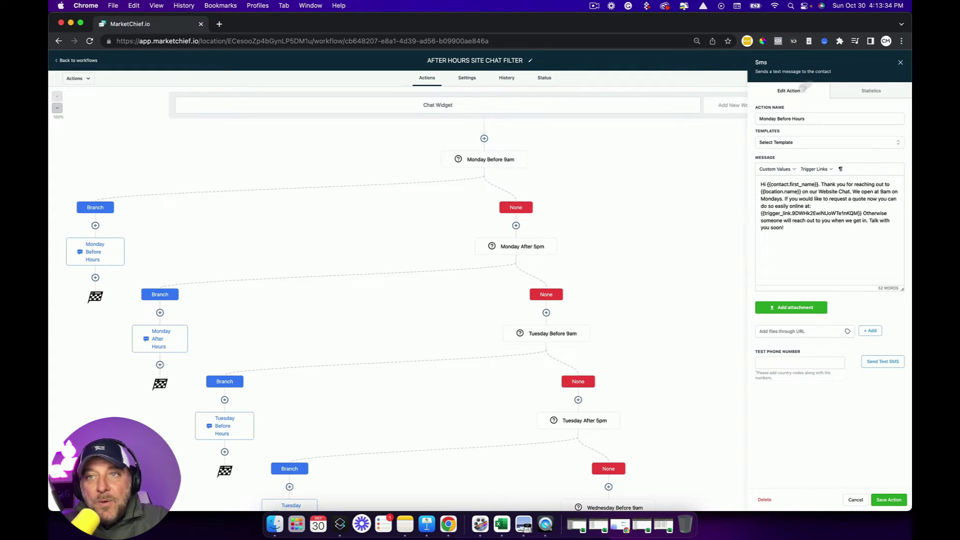
click(900, 63)
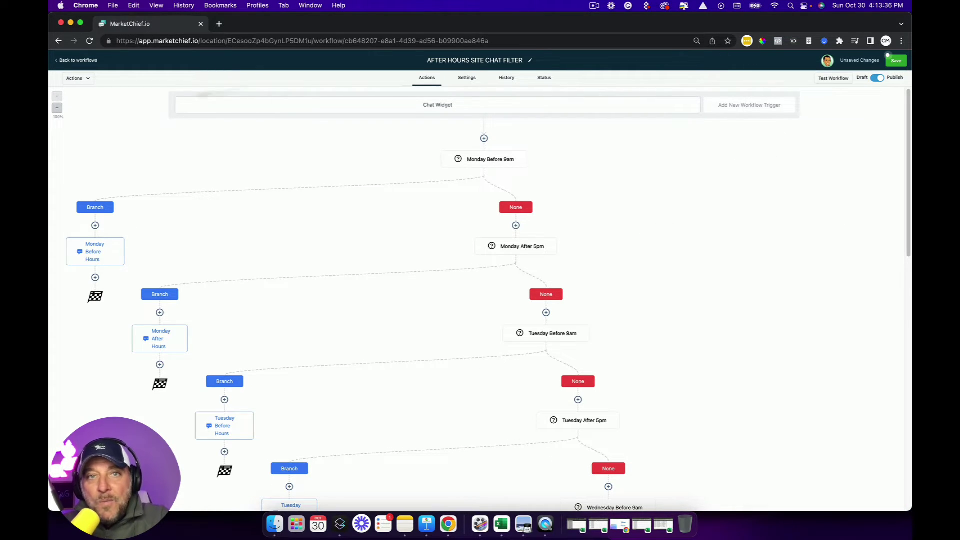
click(895, 61)
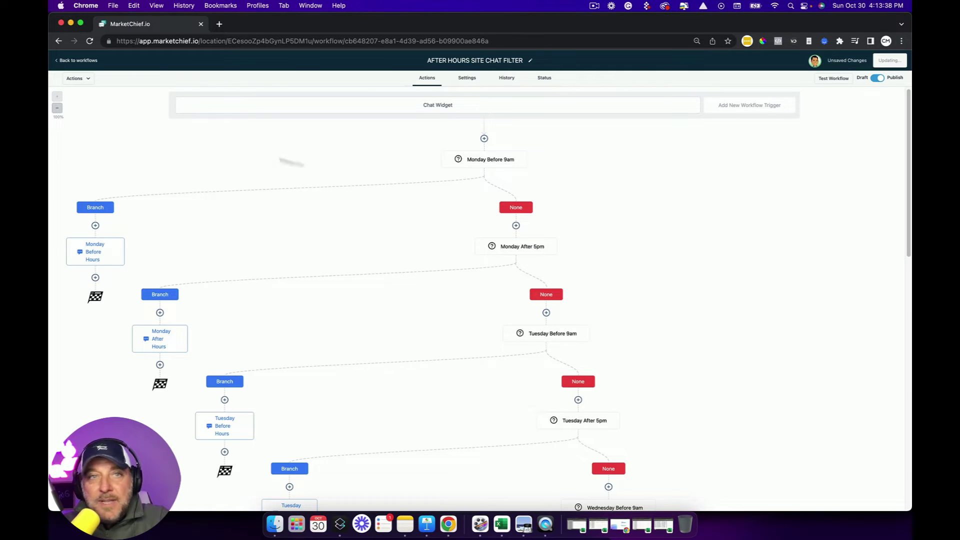
Leave the workflow and scroll the Custom Values table back up to its first A entries.
click(78, 61)
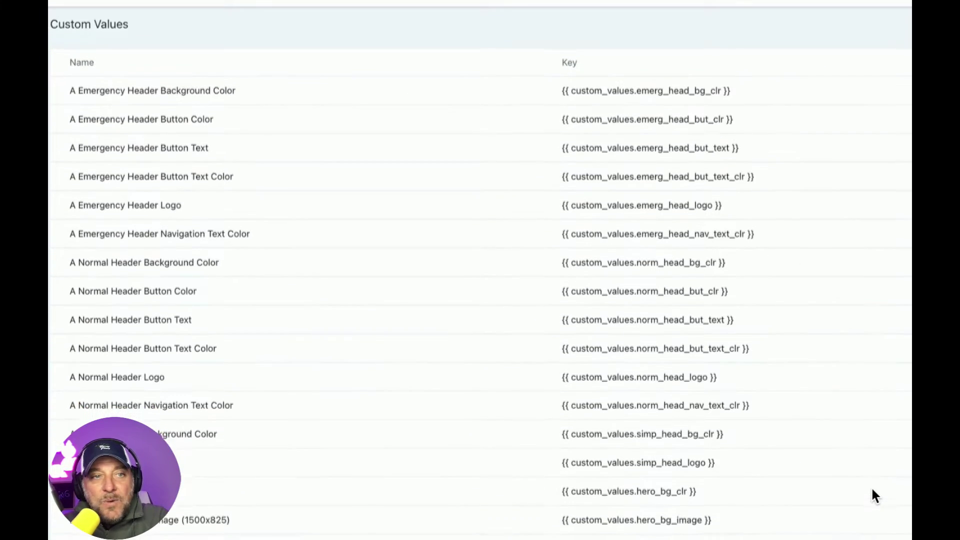
scroll(871, 487, down, 15)
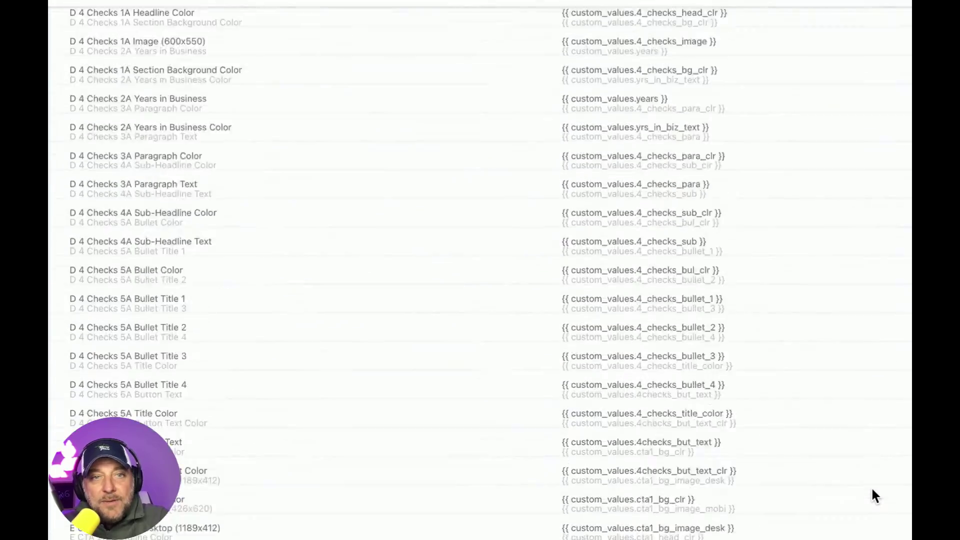
scroll(872, 488, down, 20)
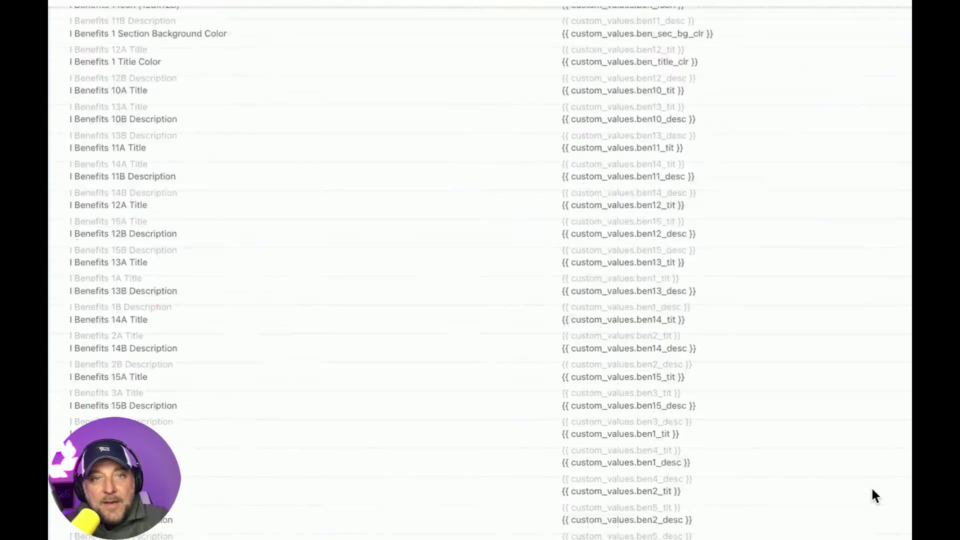
scroll(873, 495, down, 20)
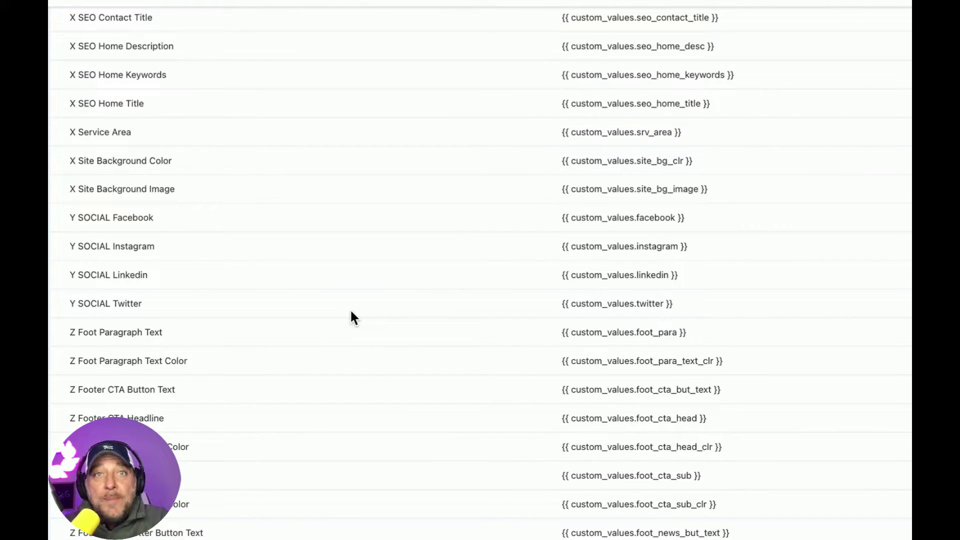
scroll(265, 326, up, 10)
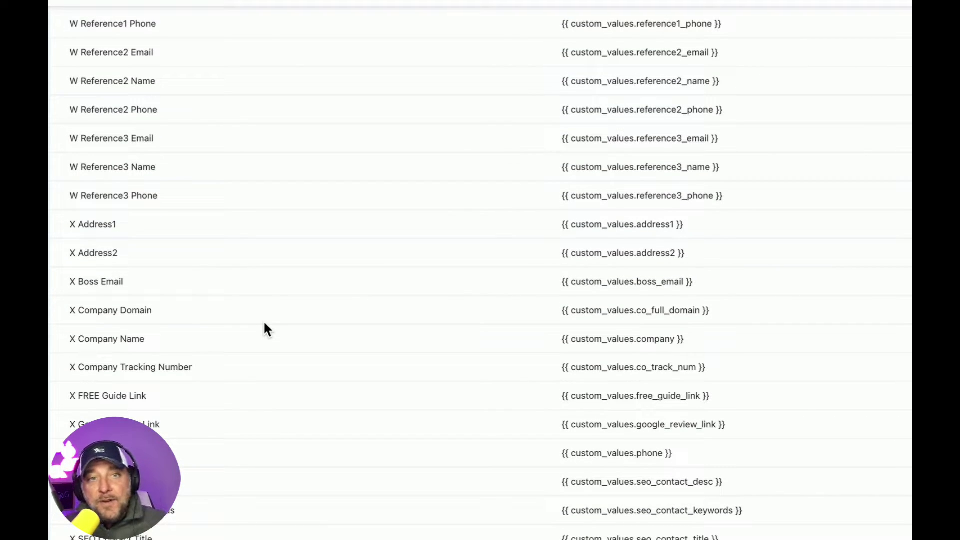
scroll(369, 390, up, 20)
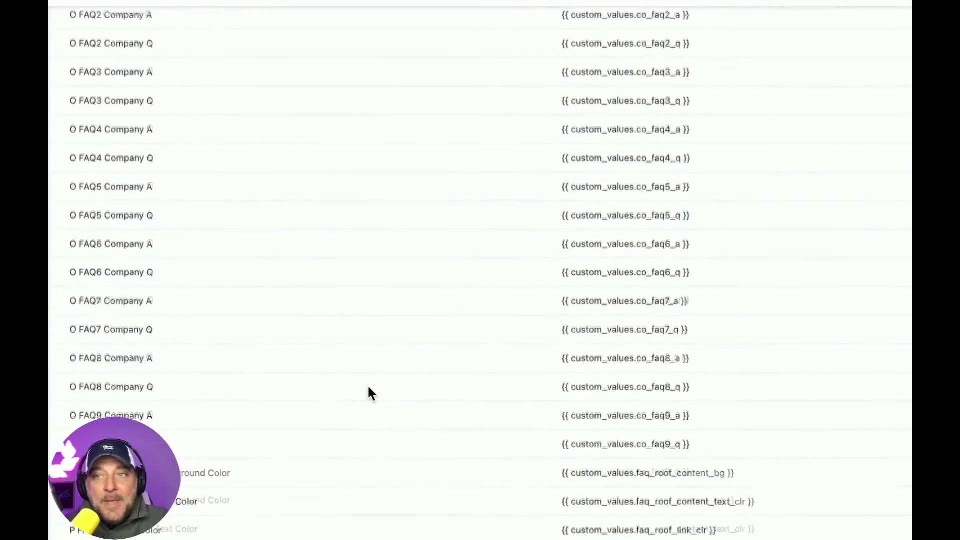
scroll(368, 394, up, 20)
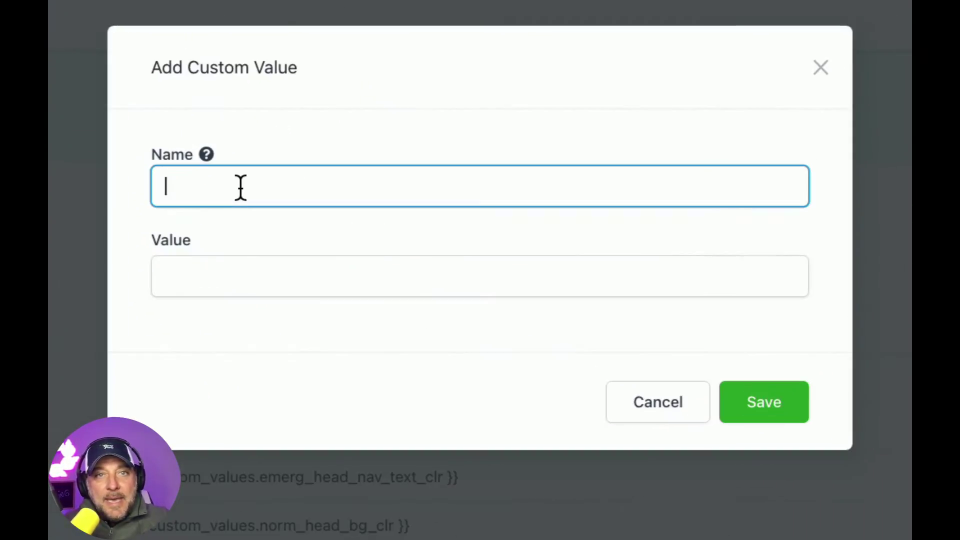
Add a Monday Opening custom value set to 9am.
text(Monday)
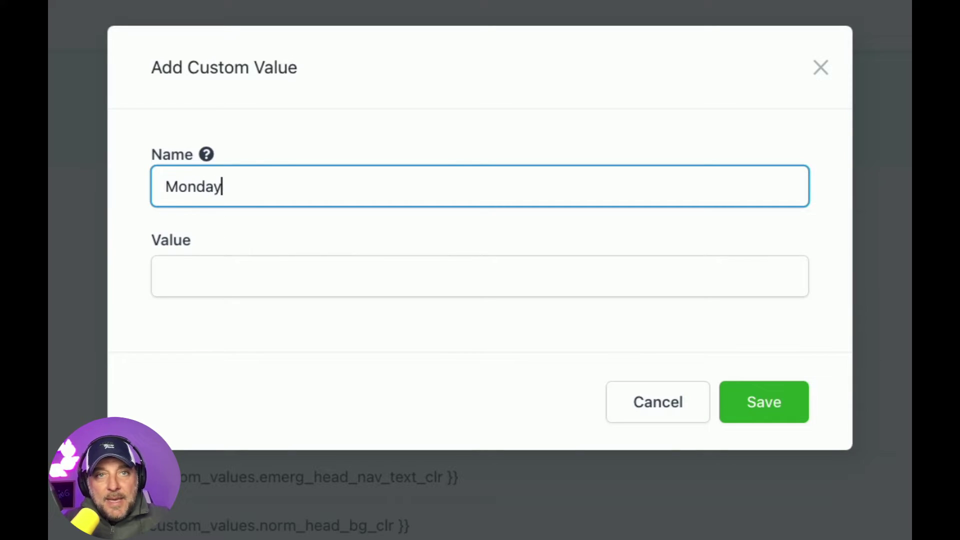
text( H)
text(our)
text(Opening)
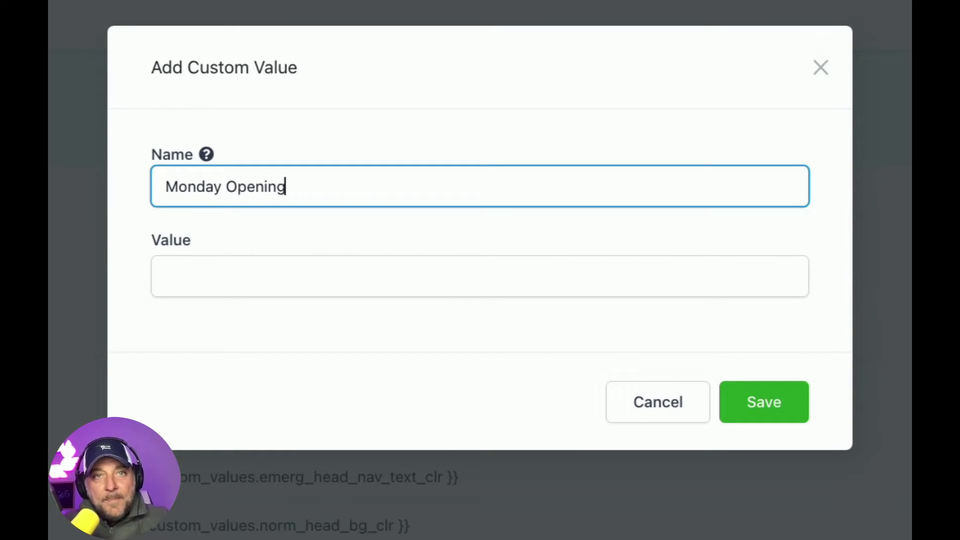
click(221, 286)
text(9am)
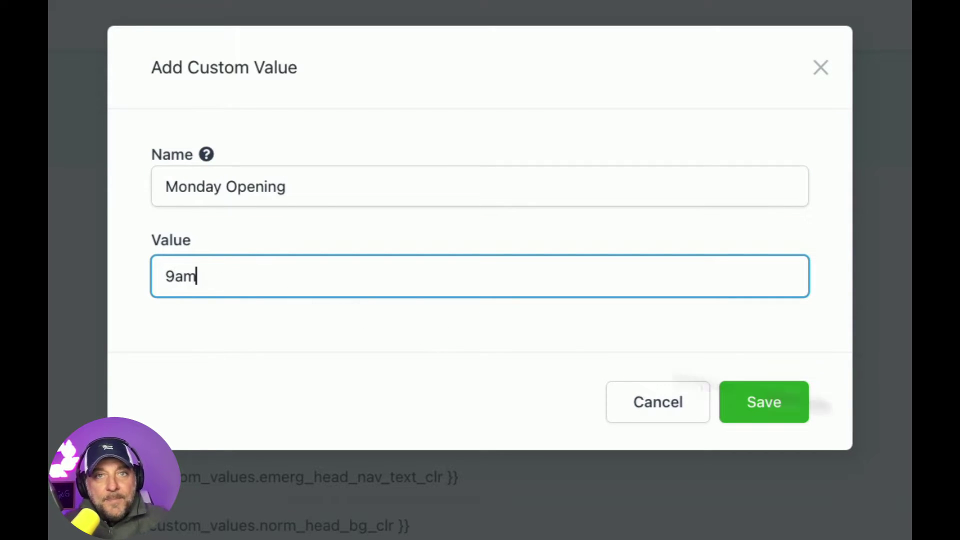
click(768, 407)
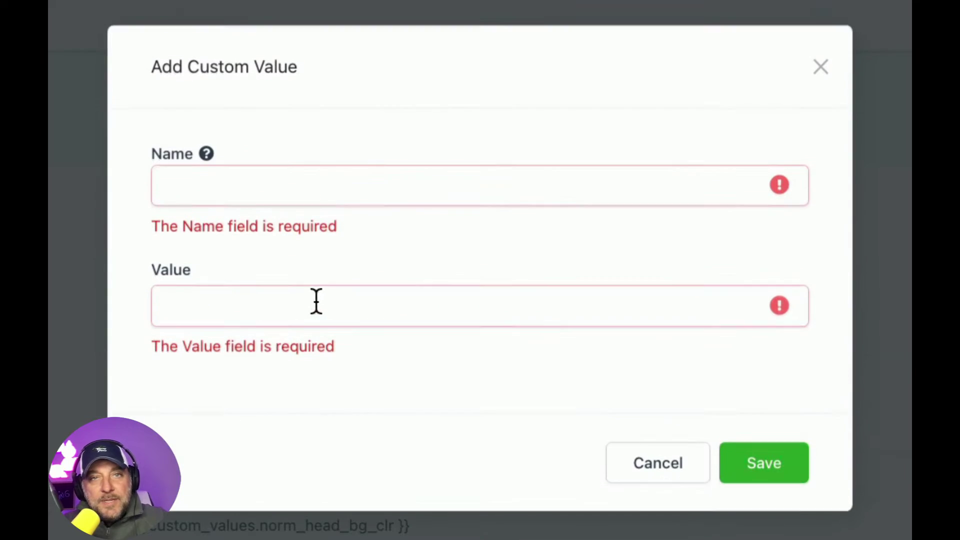
Add a Monday Closing custom value set to 5pm.
click(253, 193)
text(Monday Closing)
key(Tab)
text(5pm)
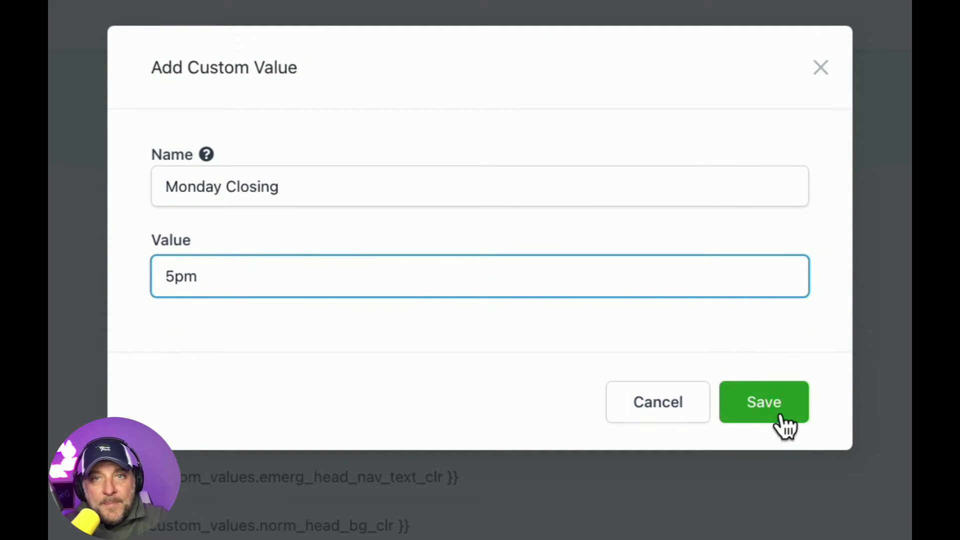
click(784, 425)
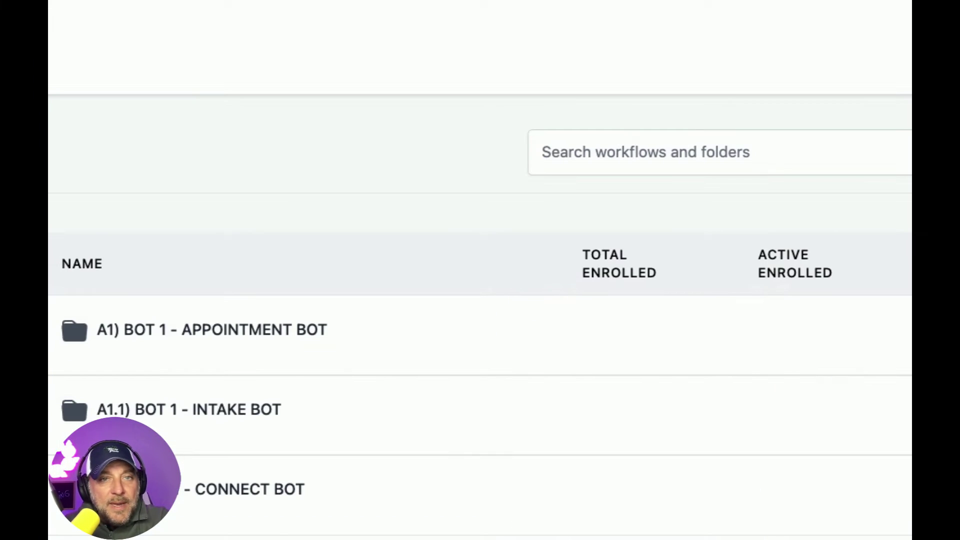
Open the After Hours Site Chat Filter workflow and delete the fixed 9am from its Monday SMS.
click(395, 336)
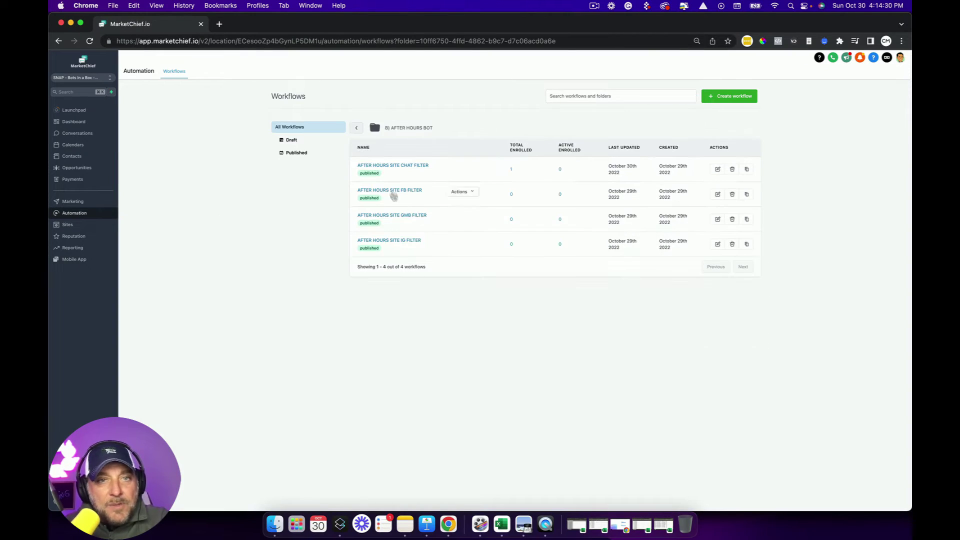
click(392, 165)
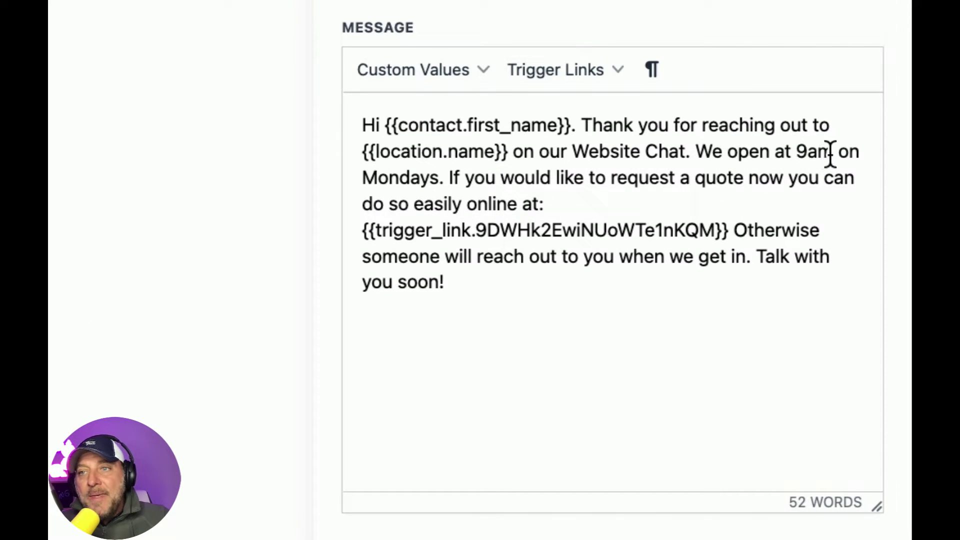
drag(832, 157, 794, 155)
key(BackSpace)
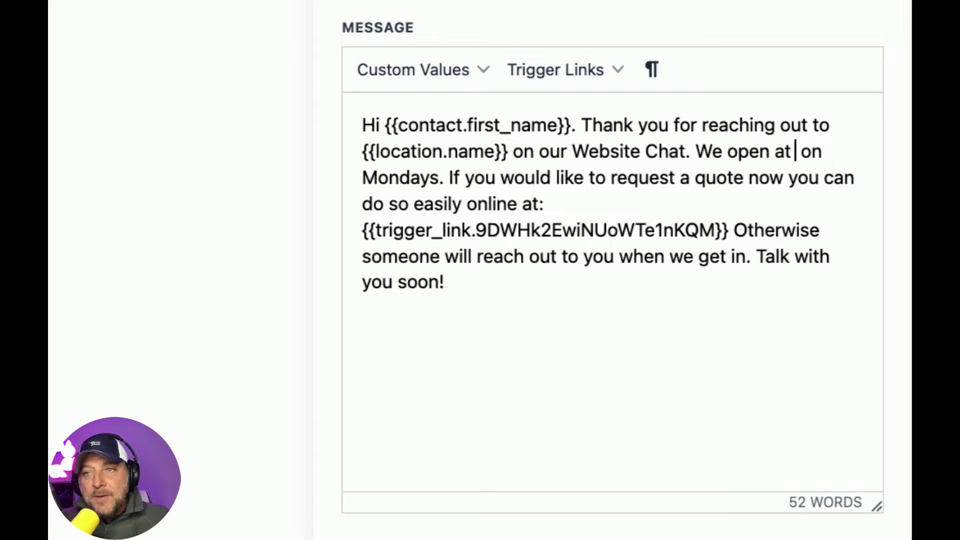
Insert the Monday Opening custom value where the 9am time was.
click(433, 80)
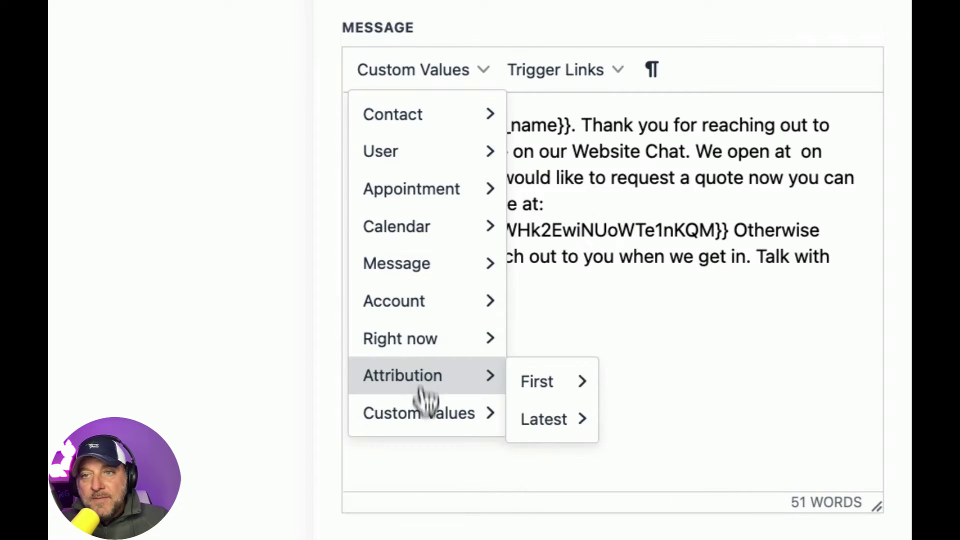
mouse_move(428, 415)
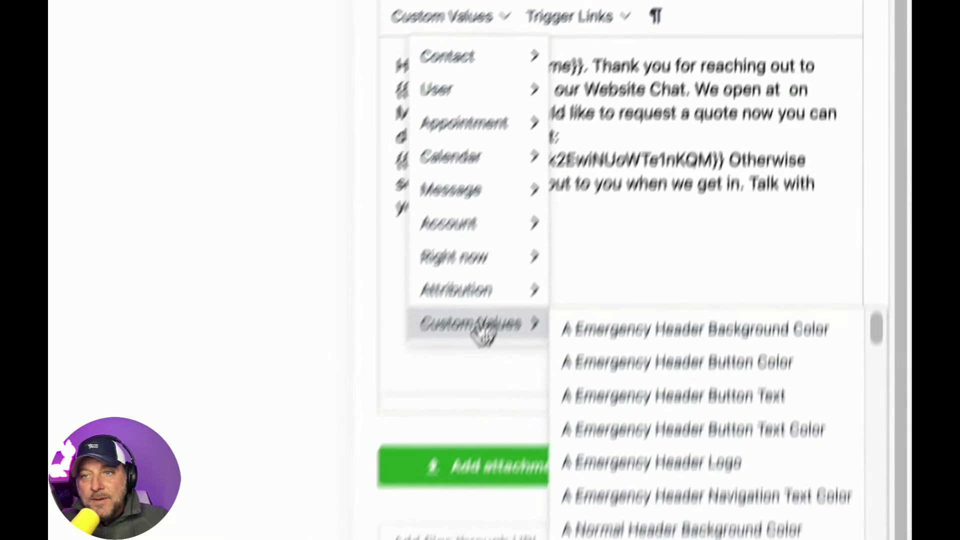
scroll(696, 388, down, 20)
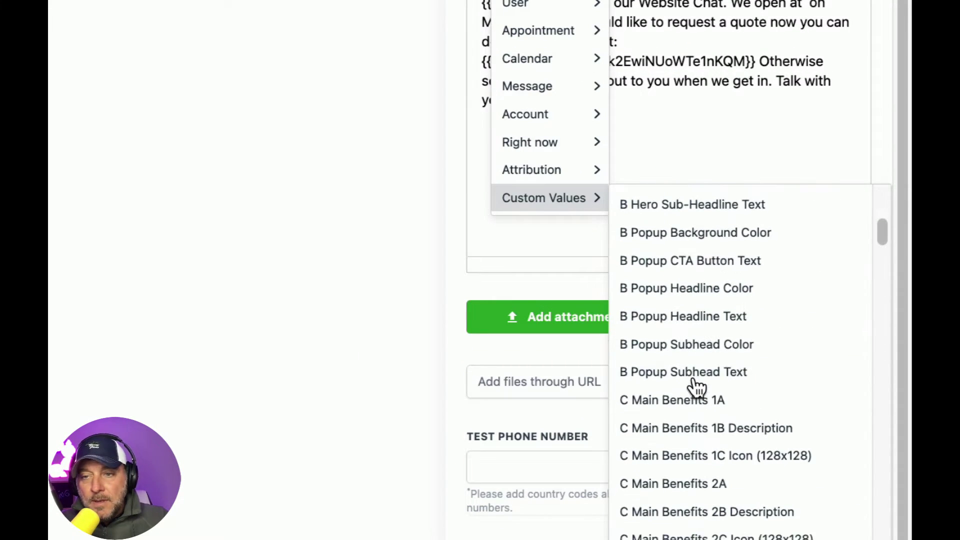
scroll(697, 388, down, 20)
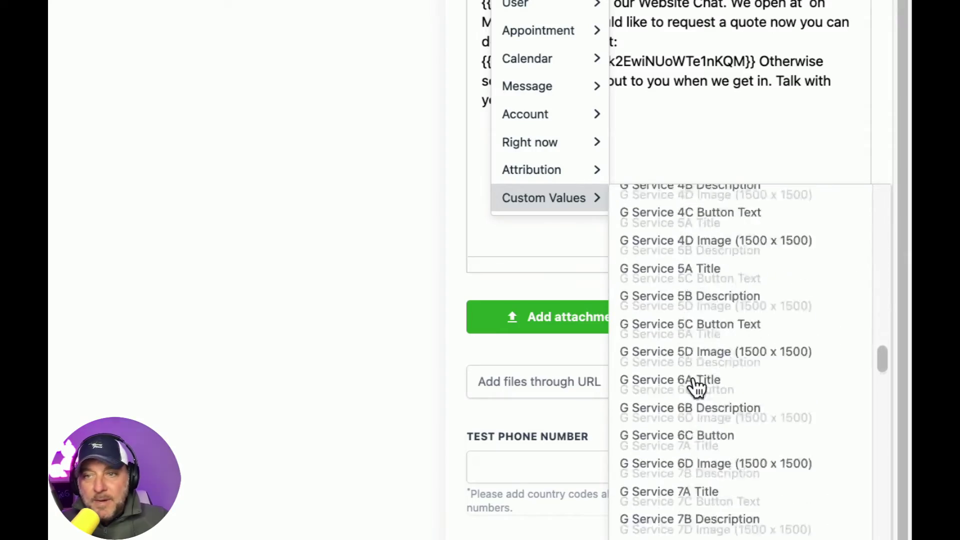
scroll(696, 388, down, 20)
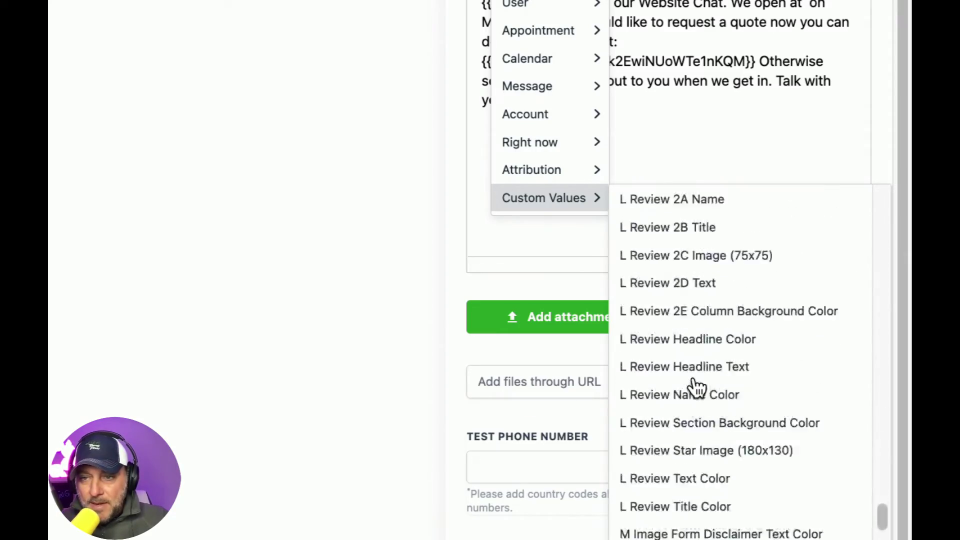
scroll(696, 387, up, 6)
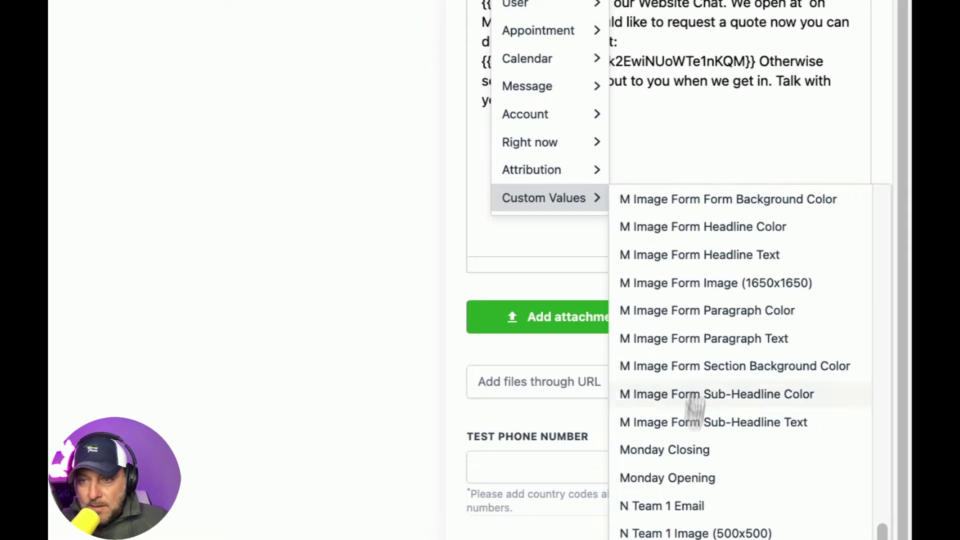
click(681, 480)
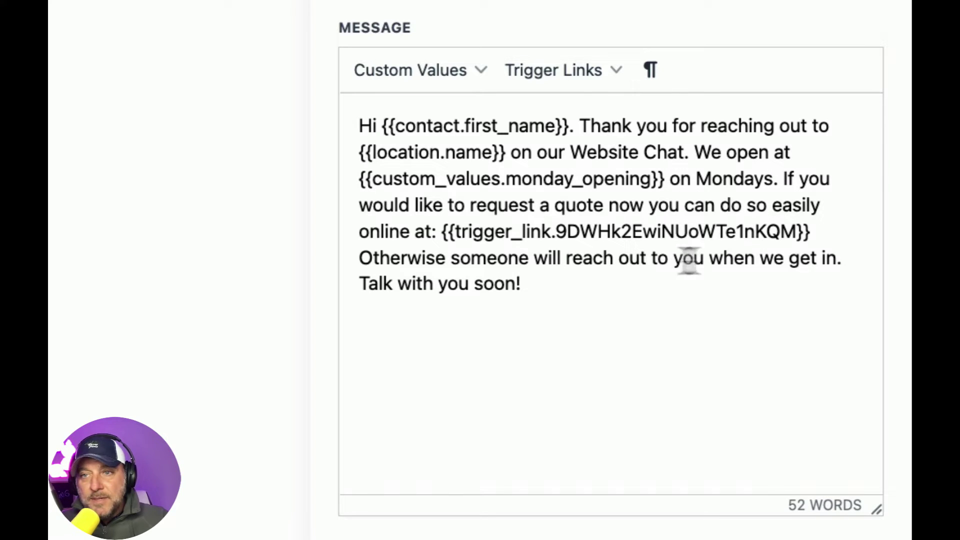
Save the SMS action and the chat filter workflow, then return to the workflows list.
click(789, 2)
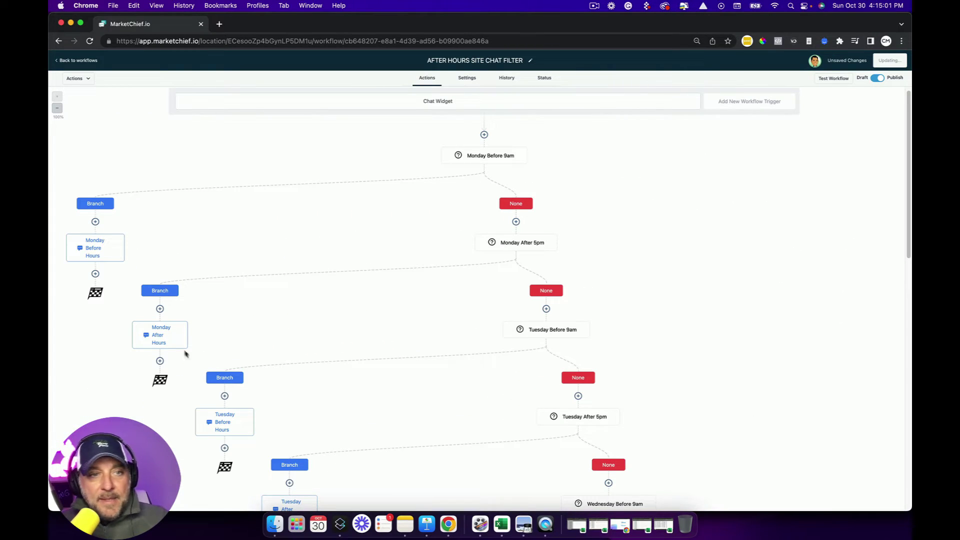
click(160, 339)
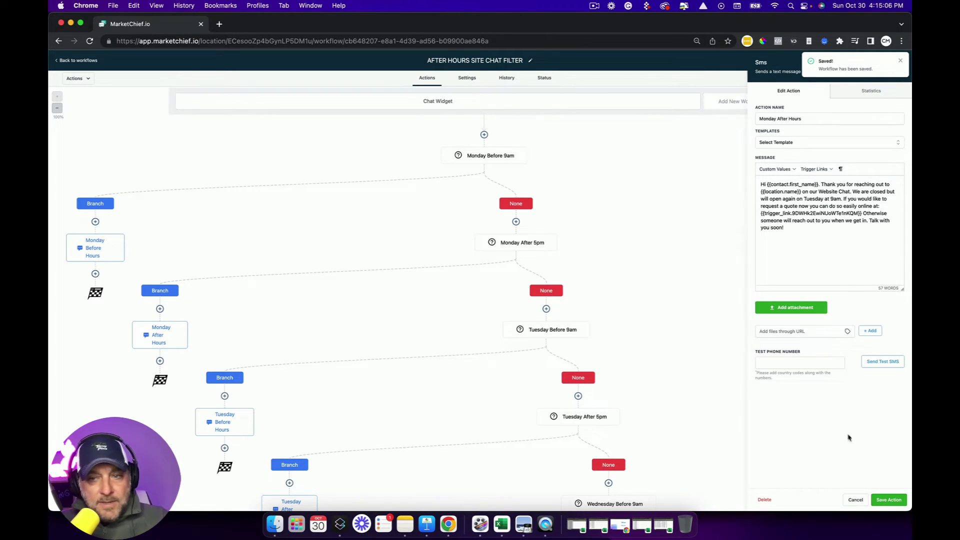
click(855, 499)
click(165, 333)
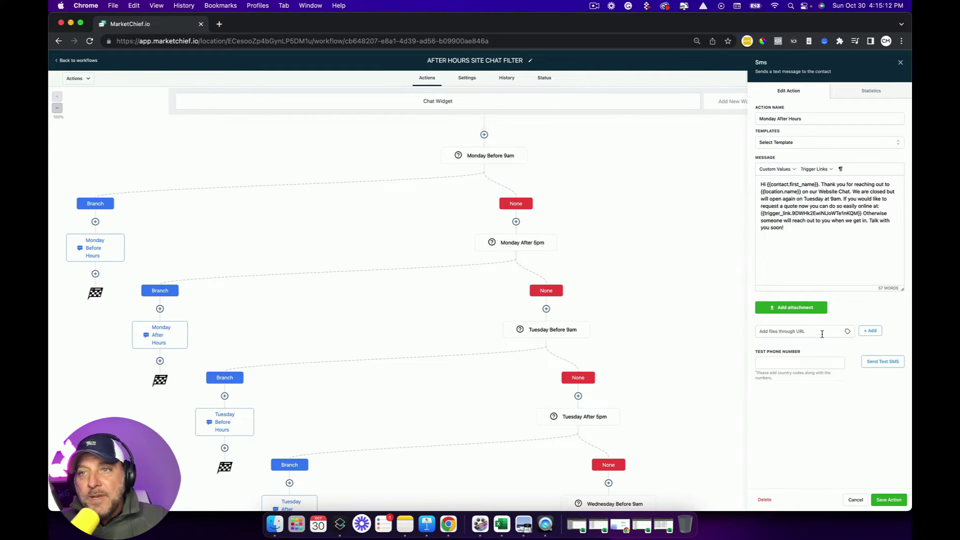
click(855, 500)
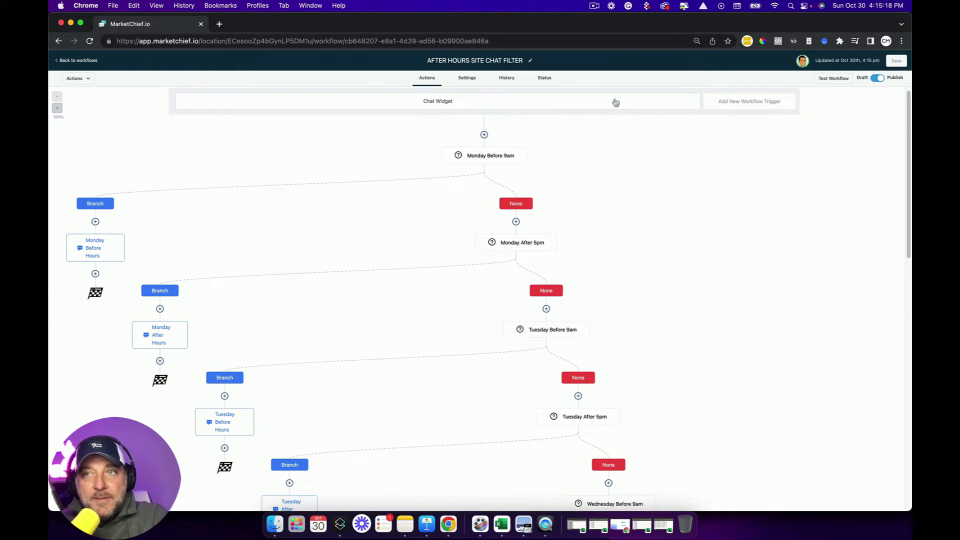
click(78, 61)
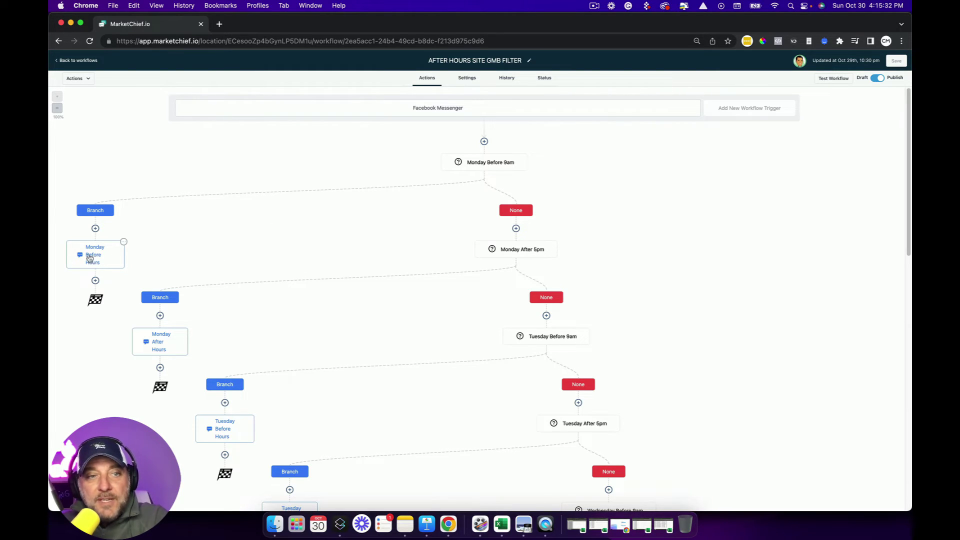
click(492, 166)
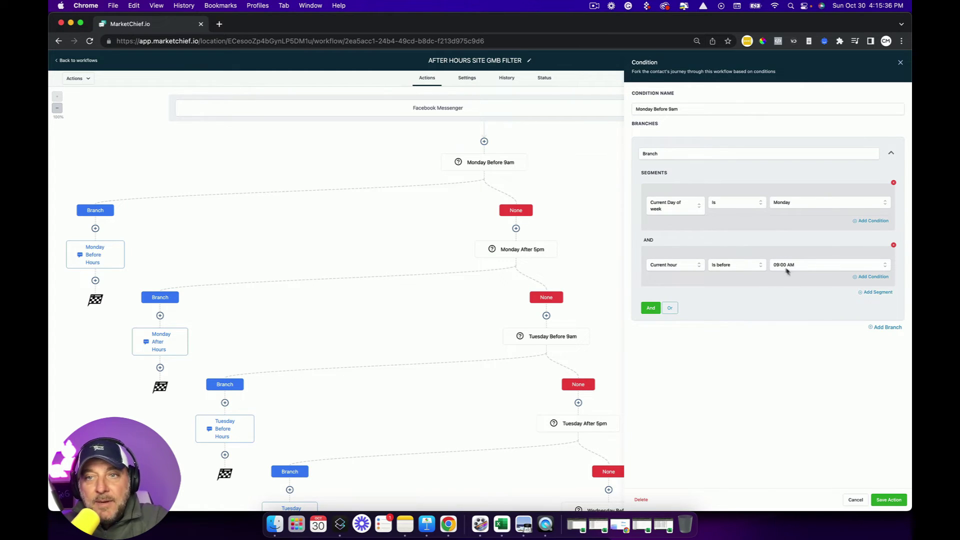
click(850, 499)
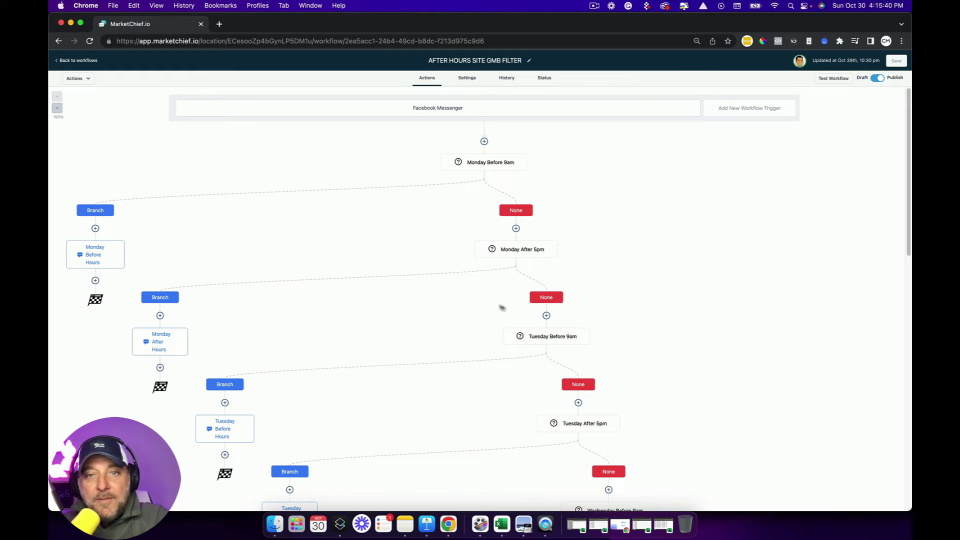
scroll(534, 310, down, 10)
scroll(533, 309, down, 5)
scroll(557, 257, up, 15)
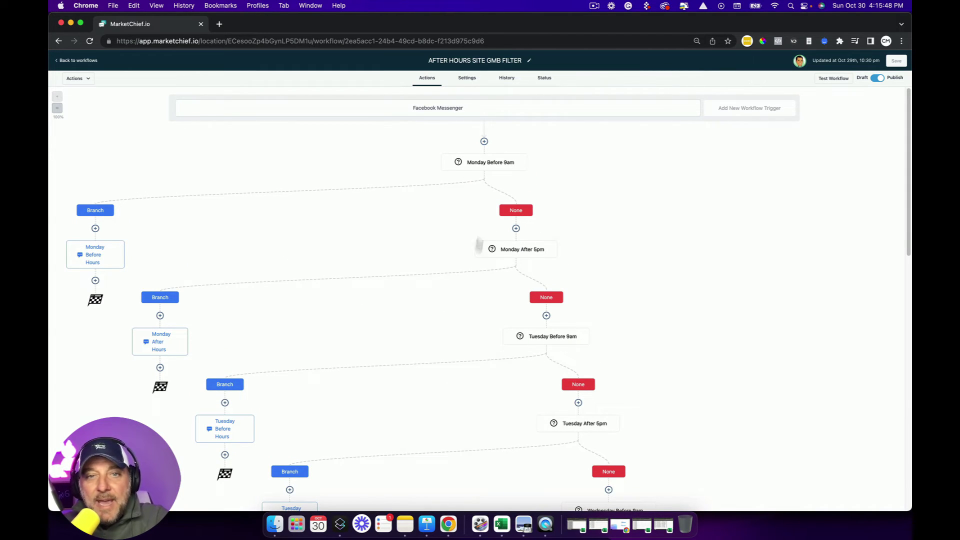
scroll(582, 344, down, 10)
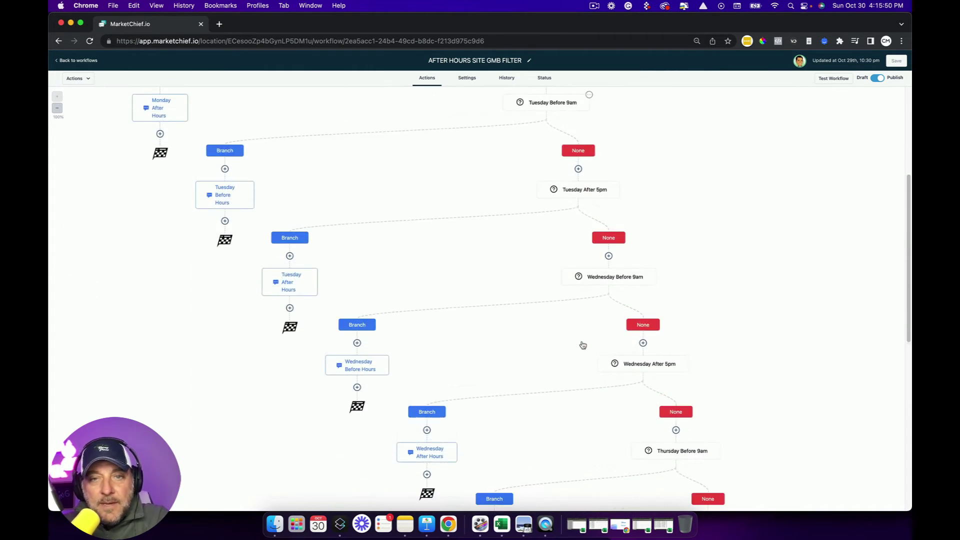
scroll(579, 344, down, 3)
scroll(601, 290, up, 15)
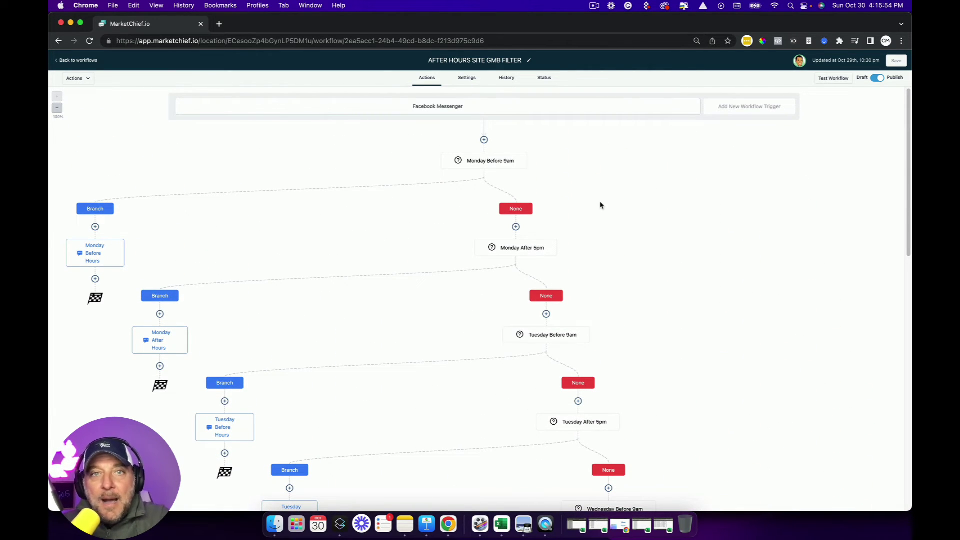